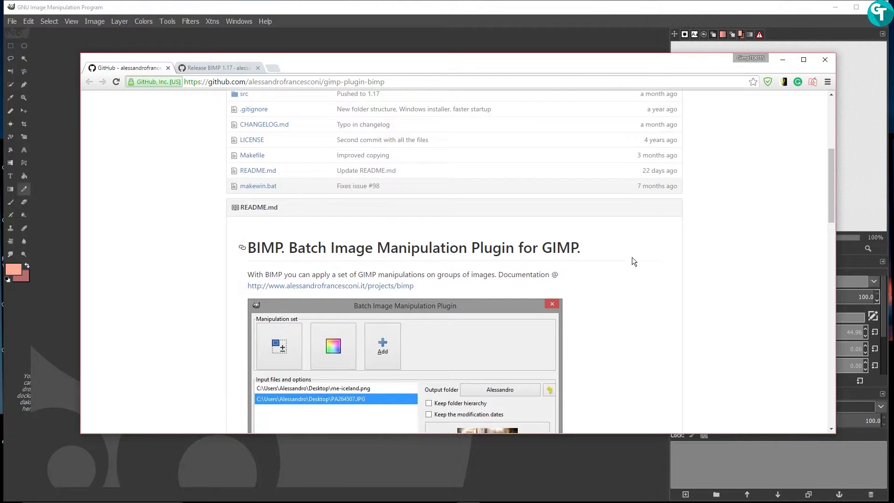
Scroll up and down through the BIMP GitHub page to look over its contents.
scroll(632, 258, "down", 3)
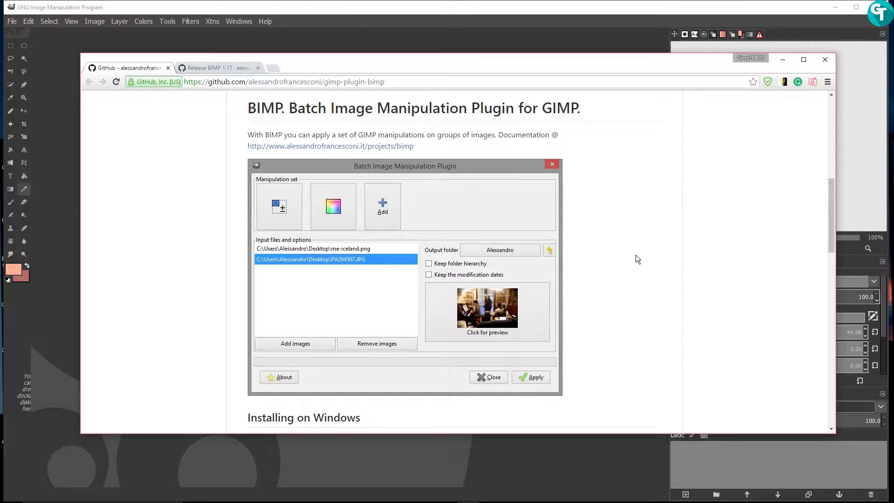
scroll(630, 255, "down", 3)
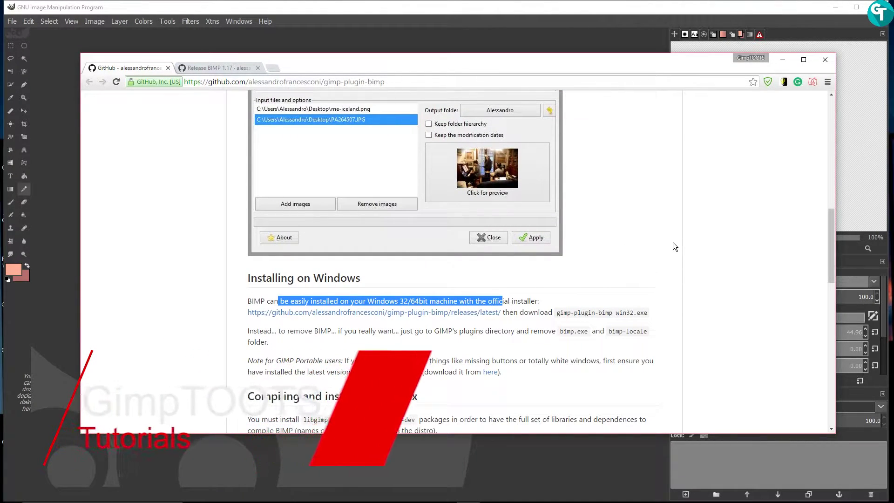
scroll(672, 242, "down", 4)
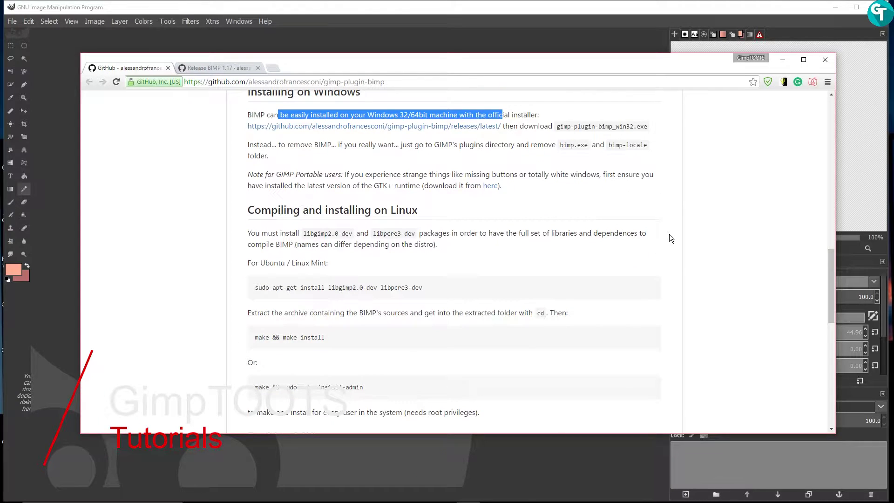
scroll(669, 234, "down", 4)
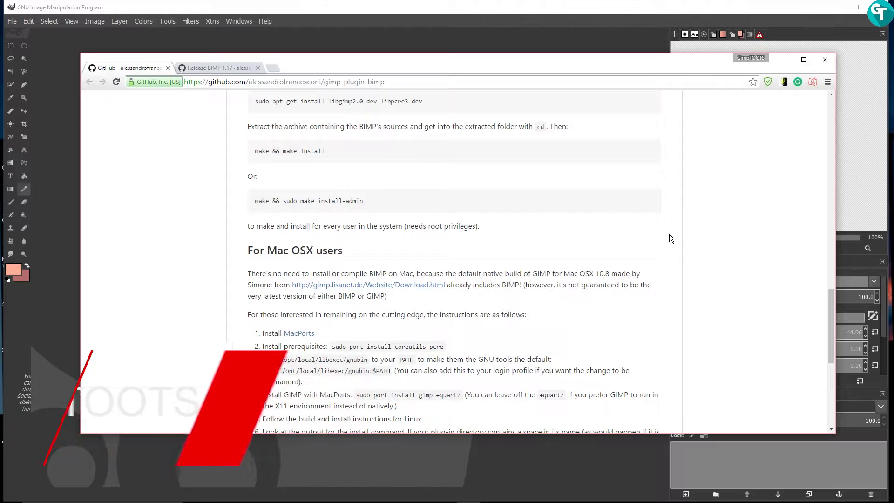
scroll(669, 234, "up", 8)
scroll(669, 233, "up", 3)
scroll(669, 234, "up", 4)
scroll(669, 234, "down", 15)
scroll(668, 233, "down", 3)
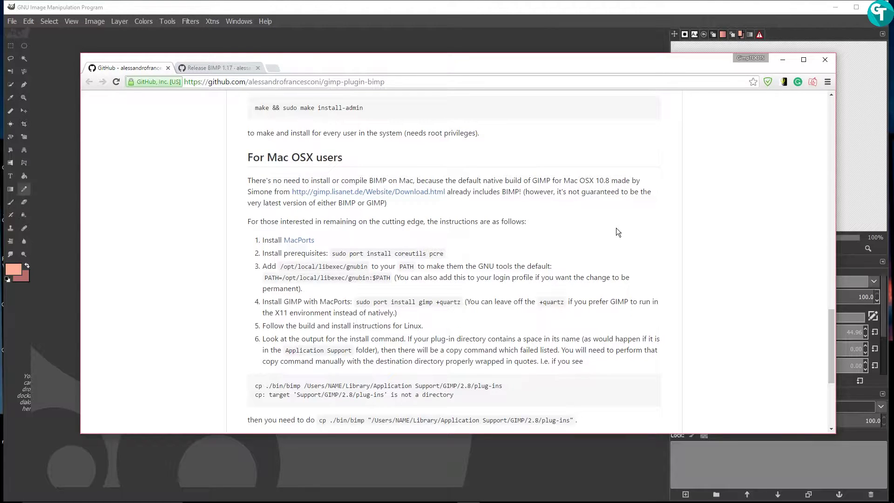
scroll(619, 223, "down", 2)
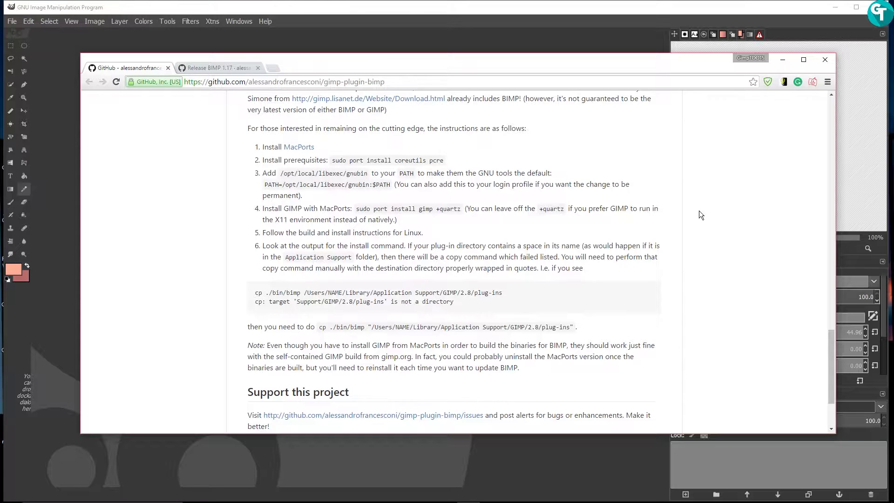
scroll(699, 211, "down", 2)
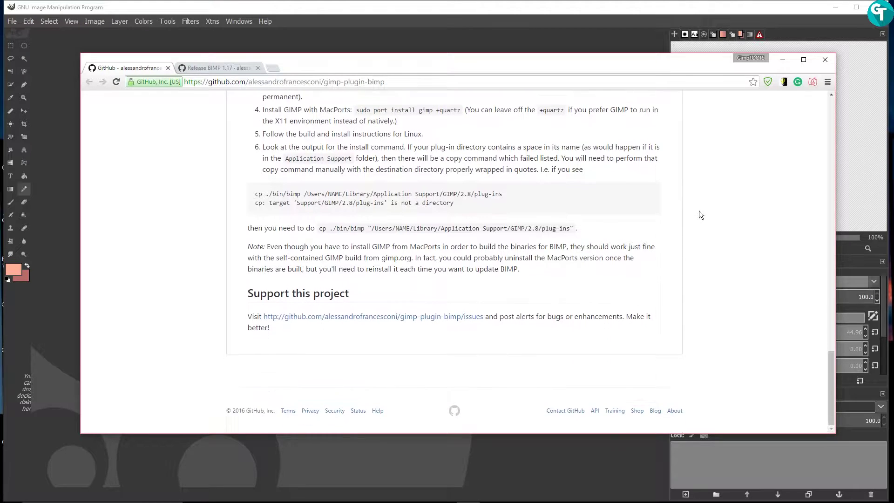
scroll(701, 214, "up", 10)
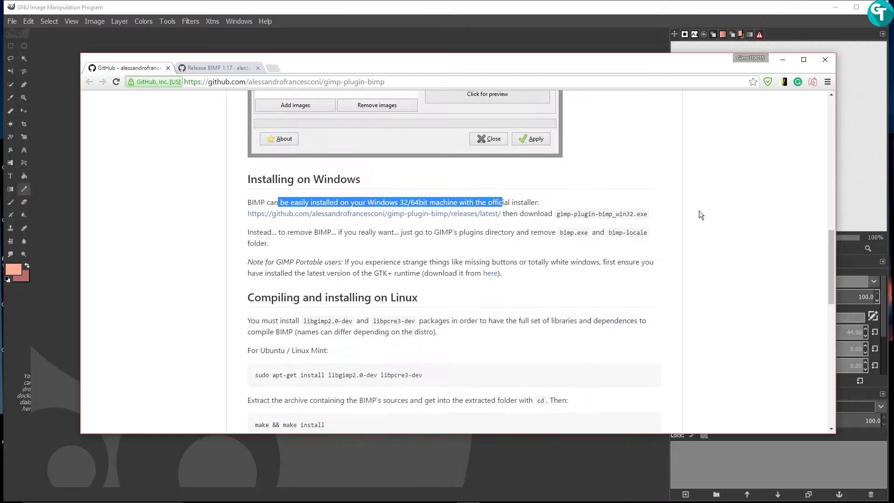
scroll(699, 215, "up", 3)
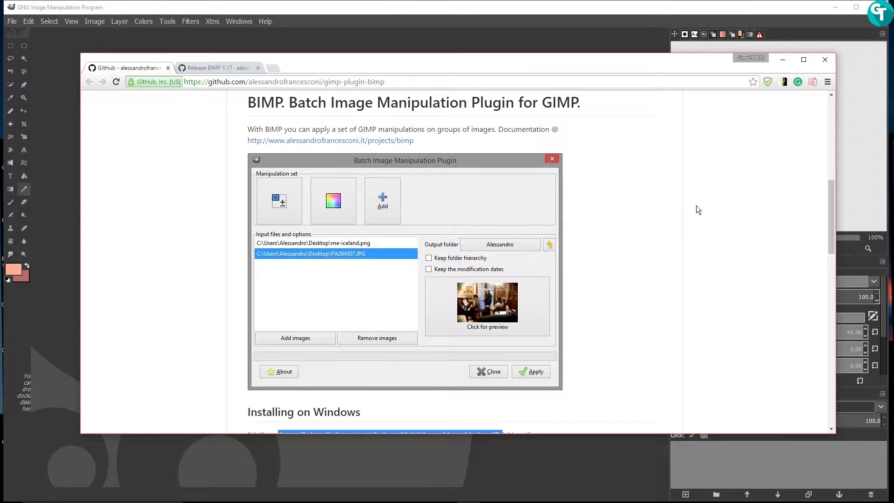
scroll(689, 203, "up", 1)
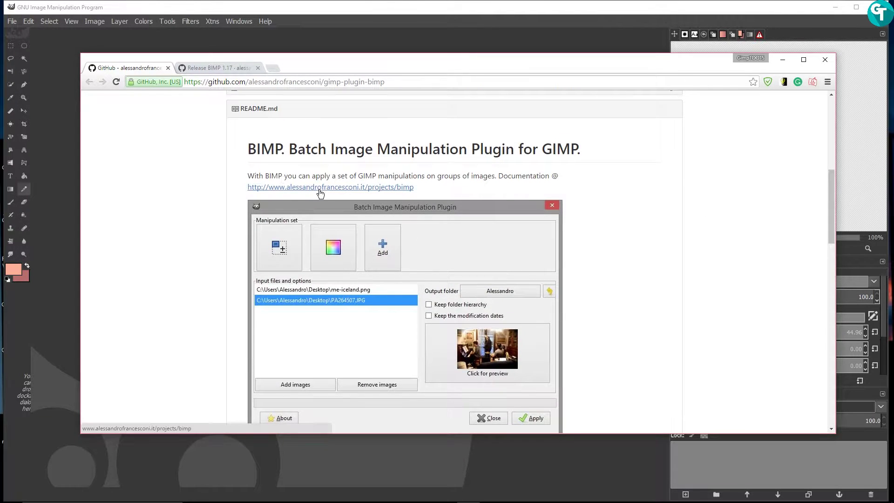
scroll(302, 205, "up", 1)
scroll(297, 219, "down", 7)
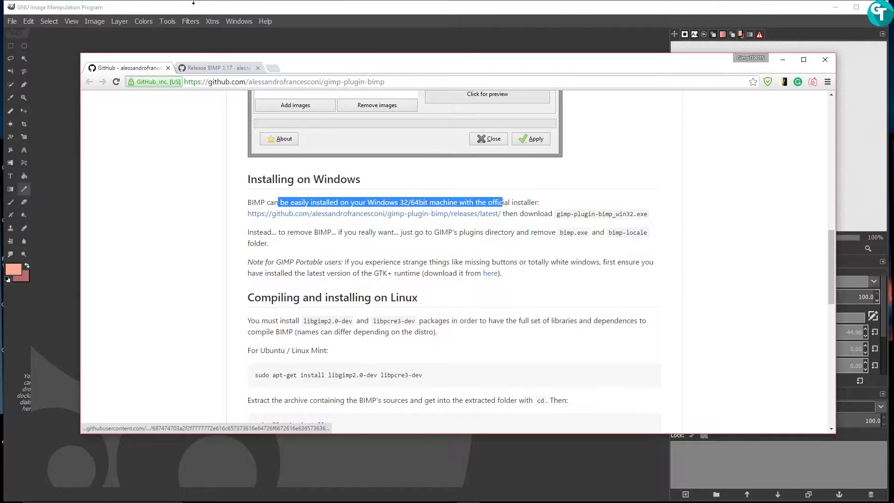
Show the BIMP 1.17 release Downloads list, then minimize the browser to reveal GIMP.
left_click(217, 68)
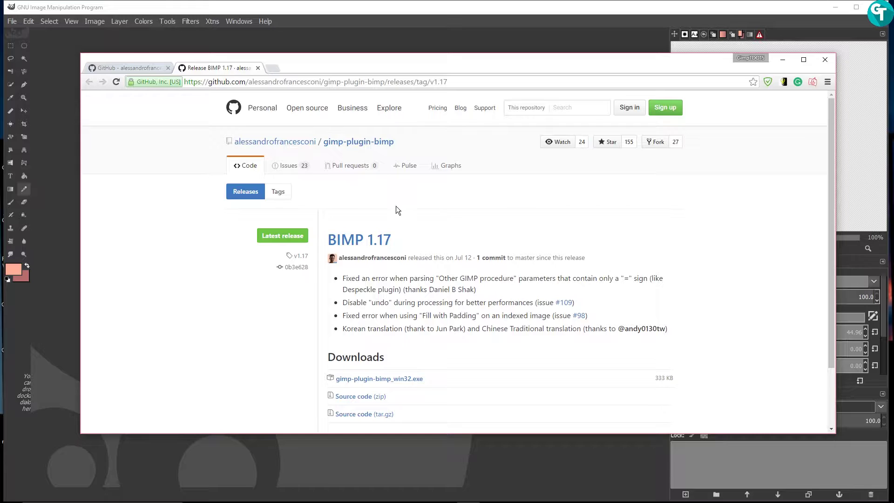
scroll(398, 212, "down", 2)
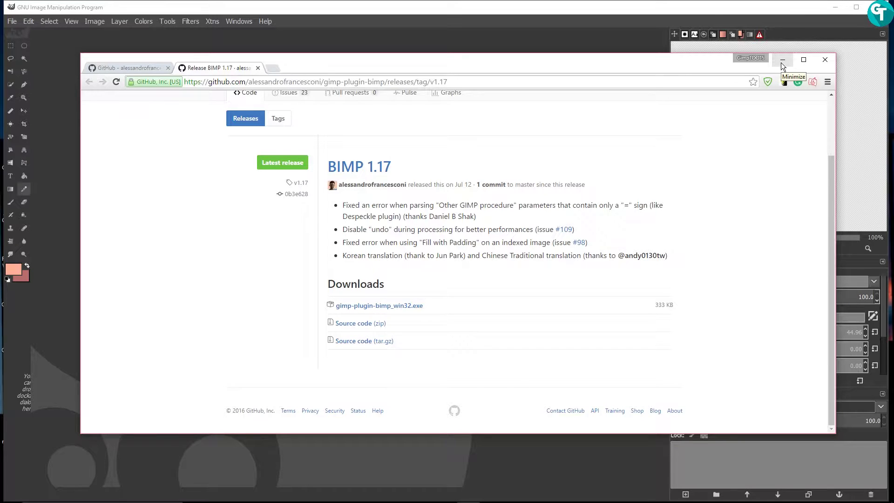
left_click(781, 62)
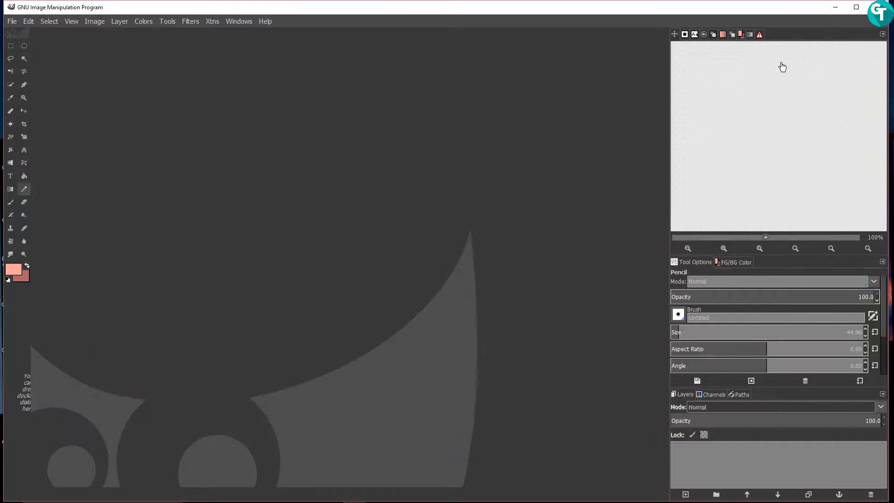
Launch File > Batch Image Manipulation, move its dialog up-left, and list the addable manipulations.
left_click(12, 22)
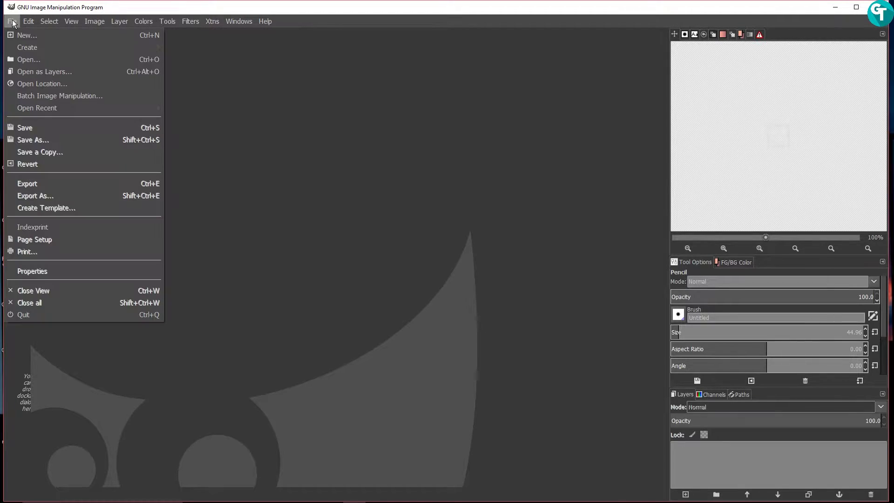
left_click(83, 95)
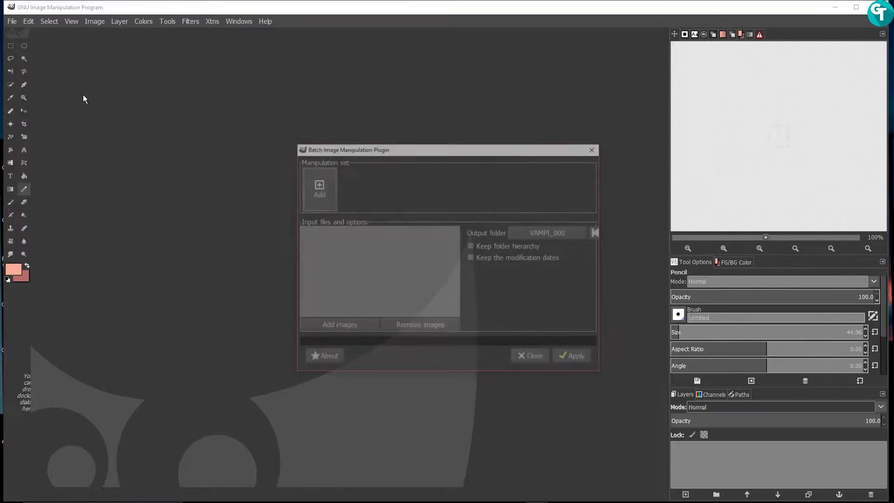
left_click_drag(478, 145, 398, 48)
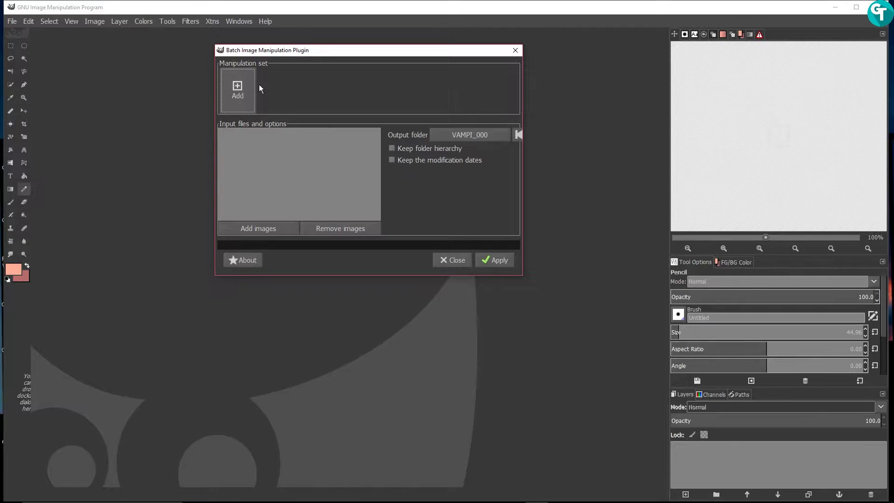
left_click(242, 84)
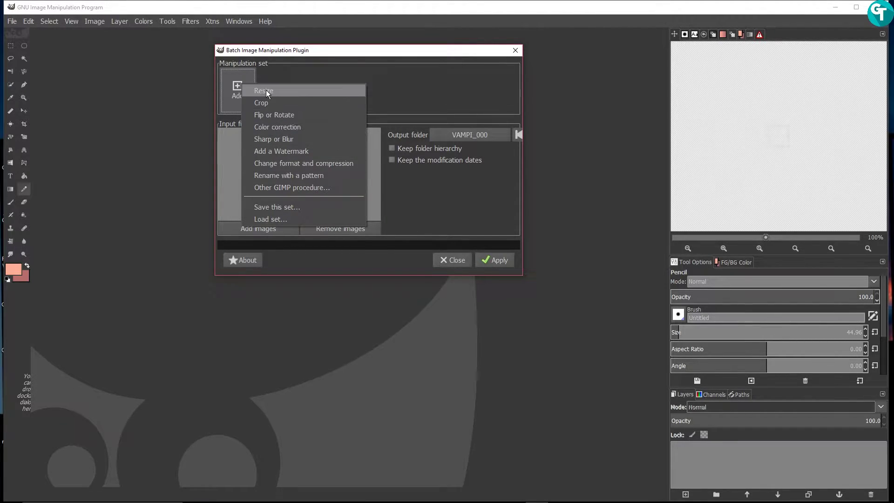
Add a watermark manipulation using Icons/logo.png as an image watermark.
left_click(270, 151)
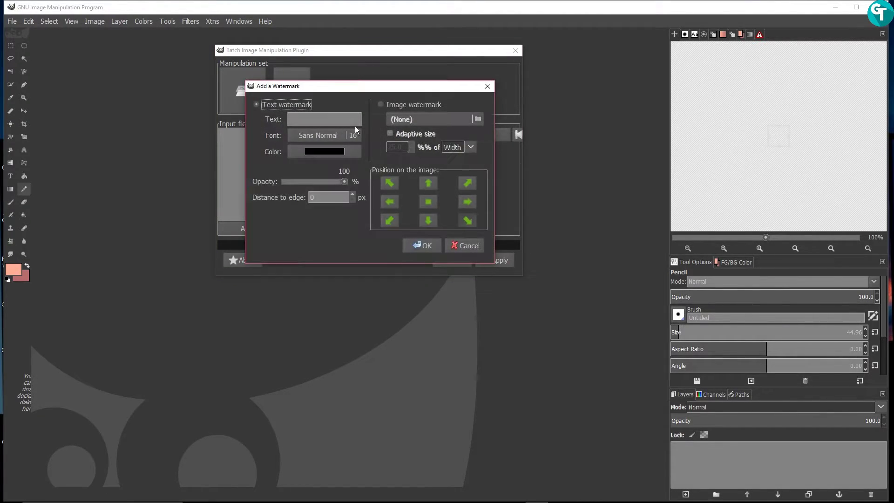
left_click(302, 122)
left_click(390, 105)
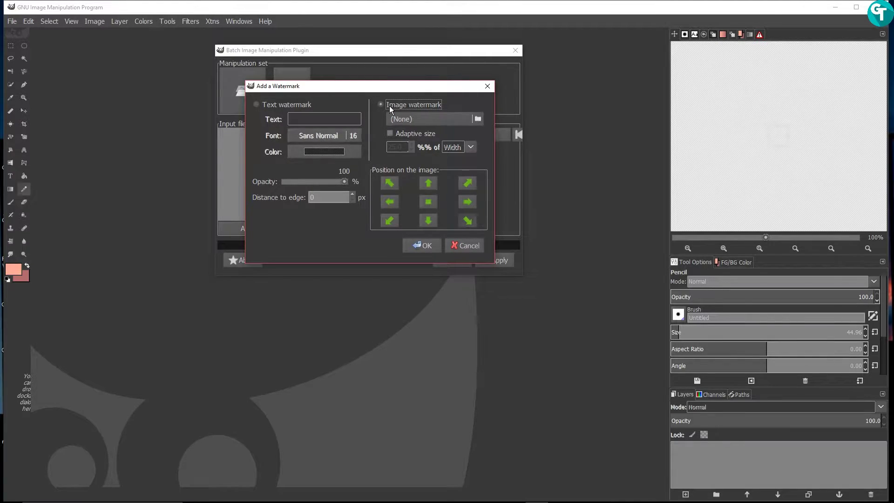
left_click(417, 119)
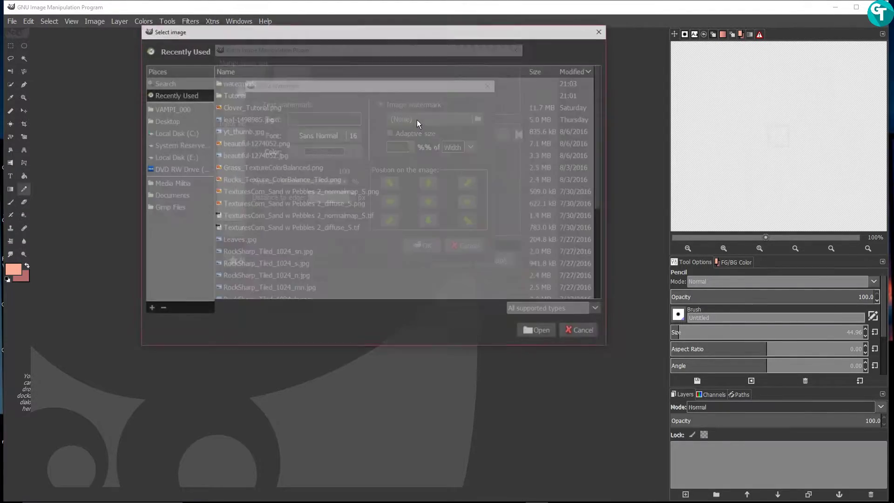
left_click(164, 207)
scroll(276, 153, "down", 6)
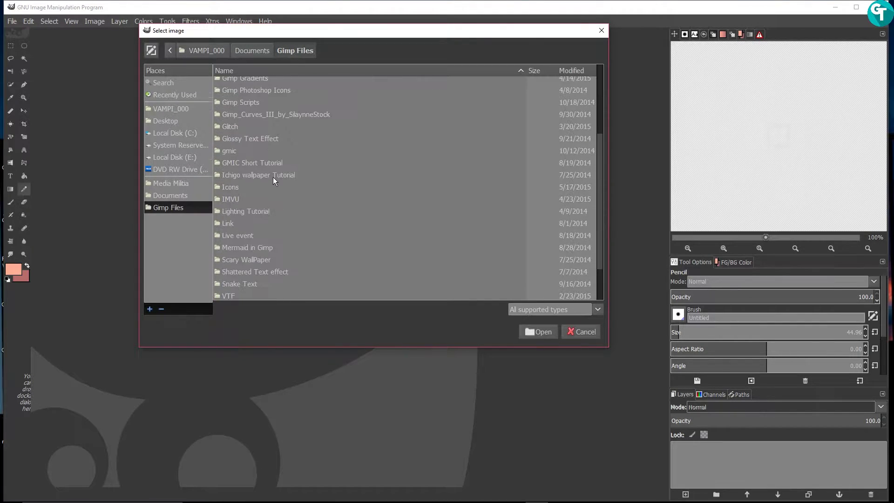
double_click(236, 138)
left_click(253, 98)
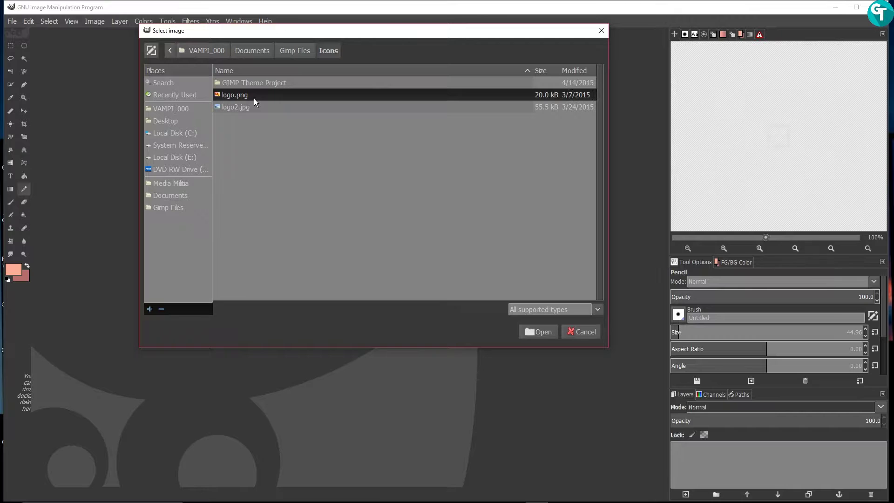
left_click(544, 334)
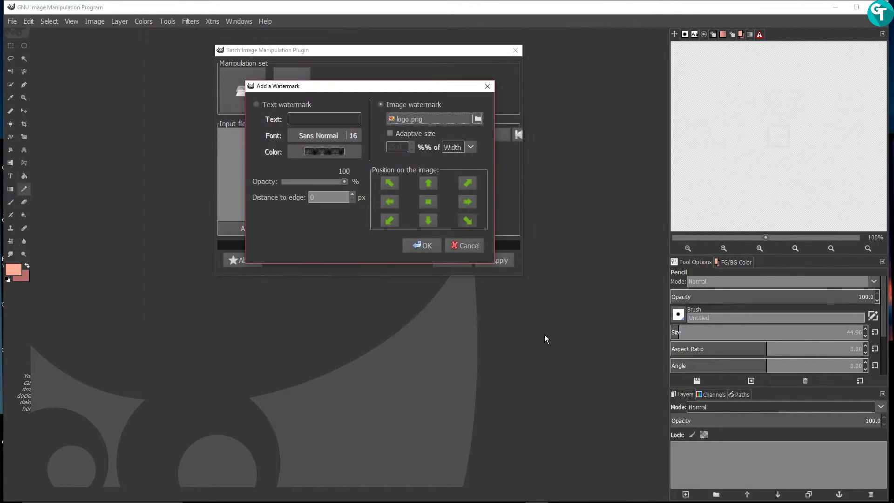
Give the logo watermark adaptive size 10% of width, place it top-right, and confirm.
left_click(390, 134)
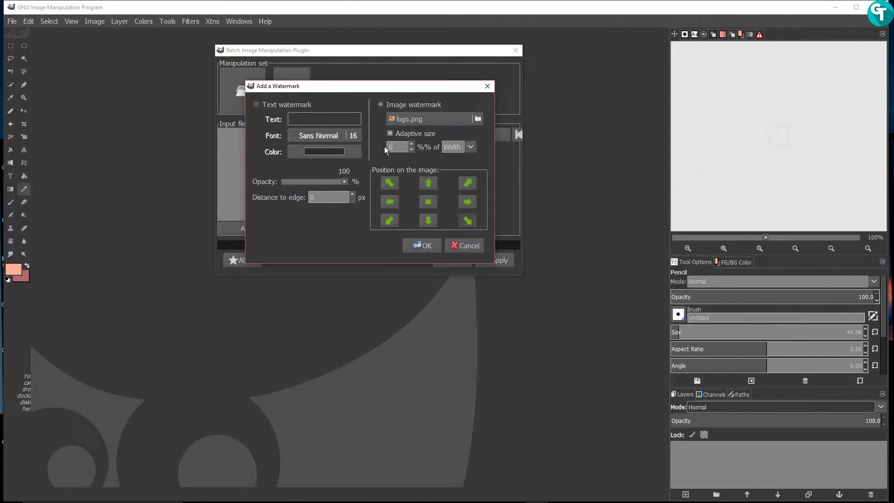
left_click_drag(384, 146, 409, 147)
type("10")
left_click(472, 148)
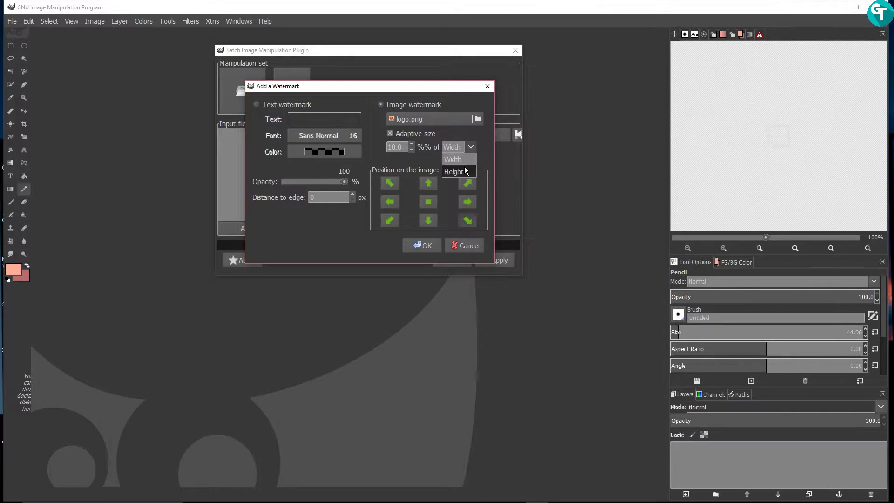
left_click(466, 169)
left_click(470, 148)
left_click(466, 185)
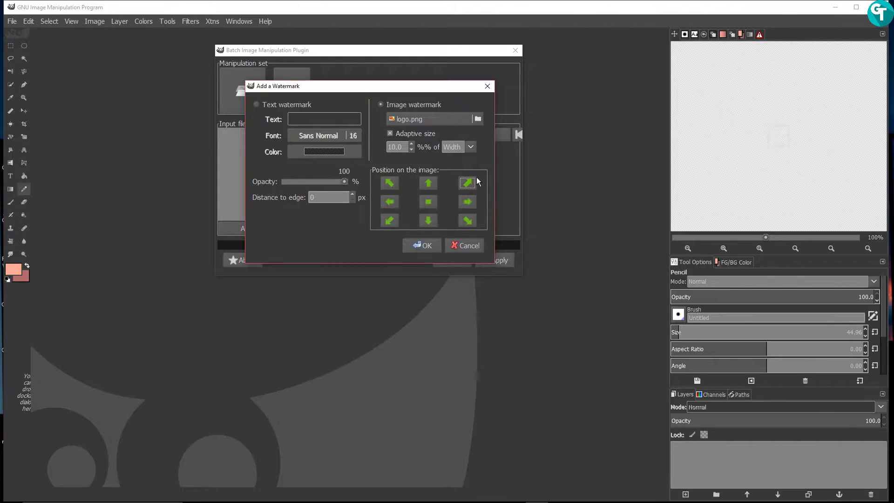
left_click(421, 243)
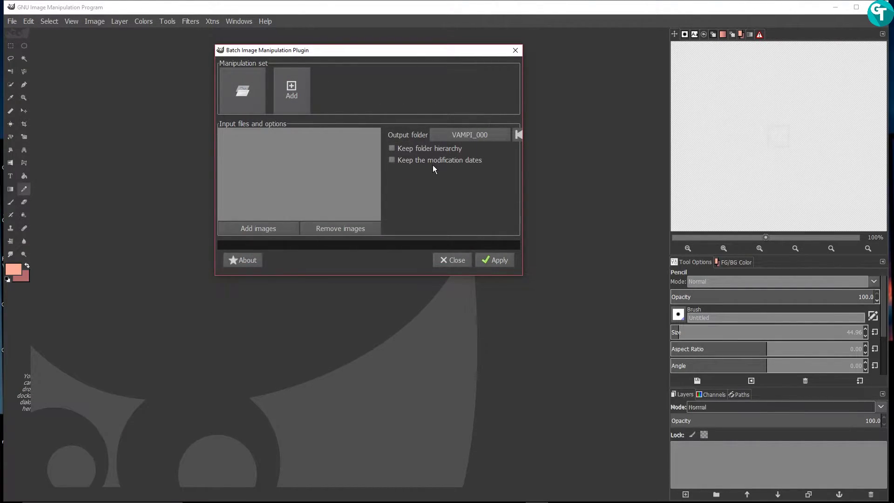
Set the batch output folder to Desktop > Tutorial.
left_click(489, 134)
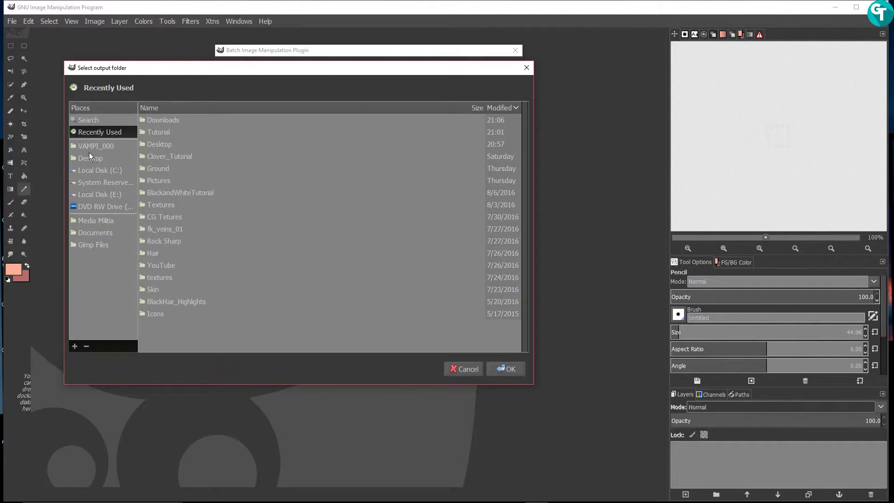
left_click(92, 159)
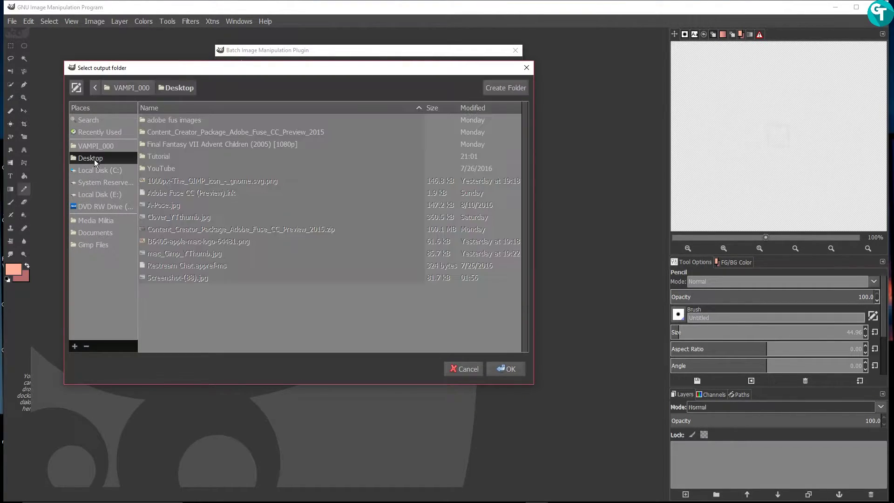
left_click(177, 155)
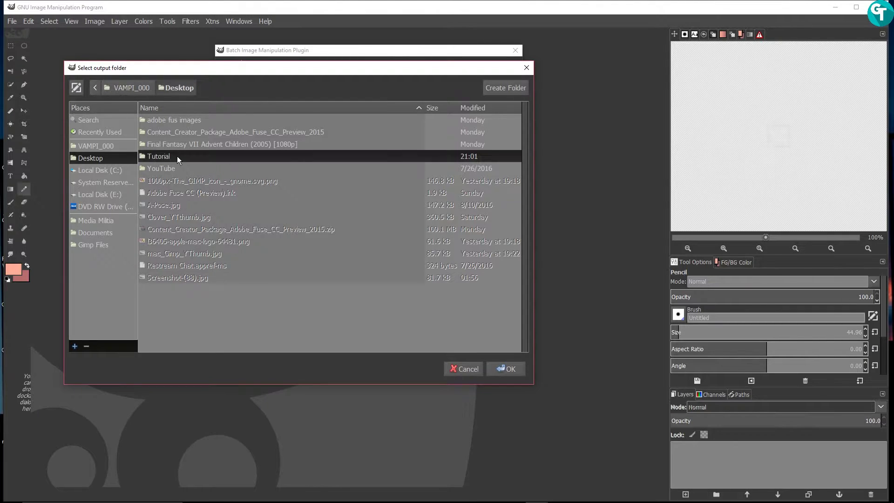
double_click(177, 156)
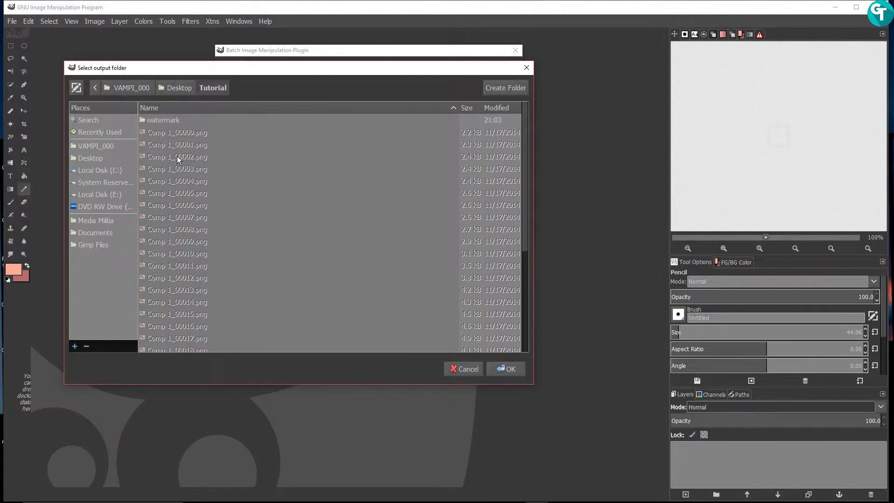
left_click(506, 368)
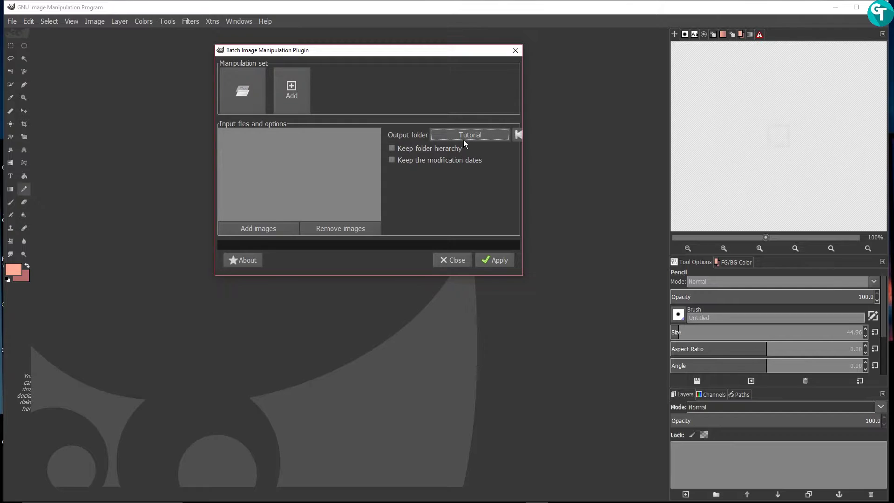
Reopen the output folder chooser and open the watermark subfolder inside Tutorial.
left_click(488, 134)
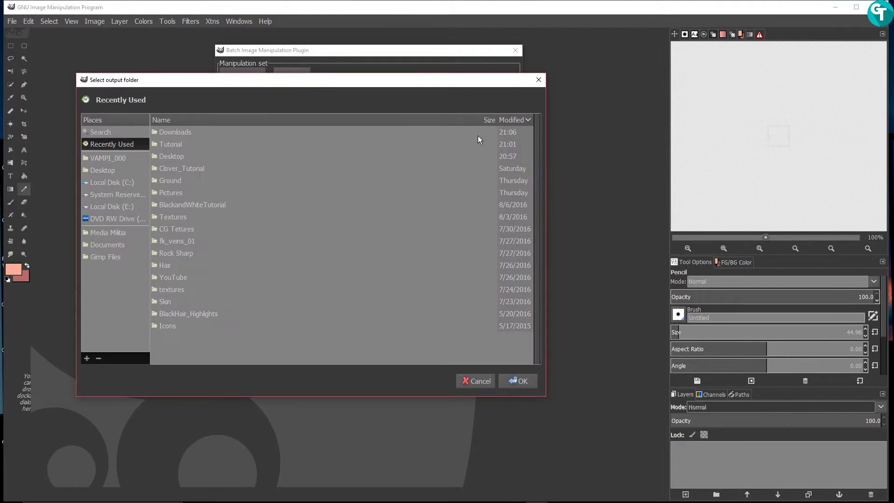
left_click(169, 145)
double_click(169, 146)
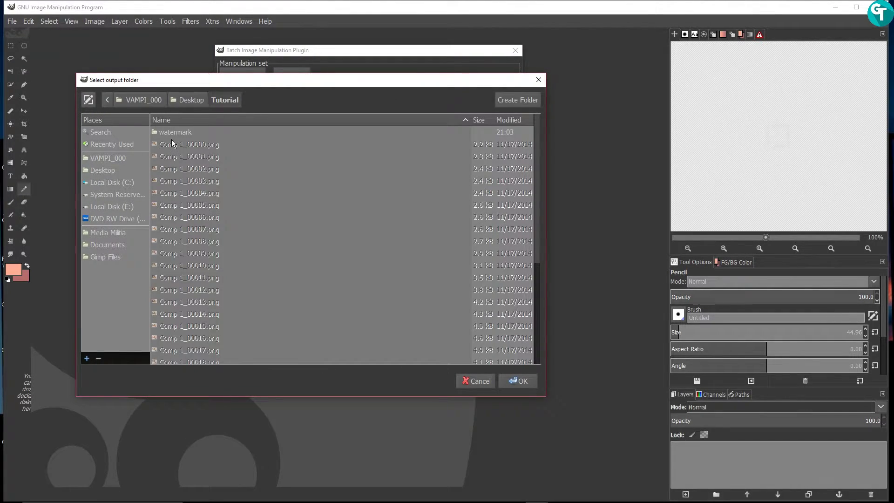
right_click(172, 138)
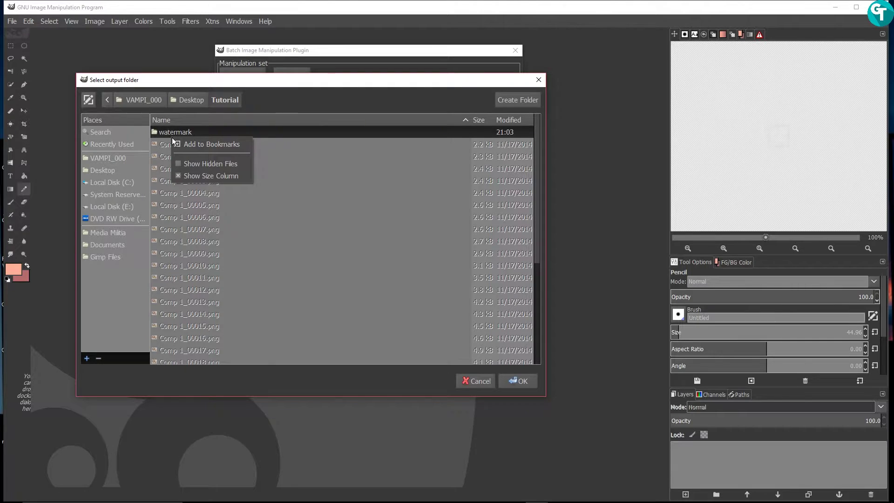
left_click(162, 129)
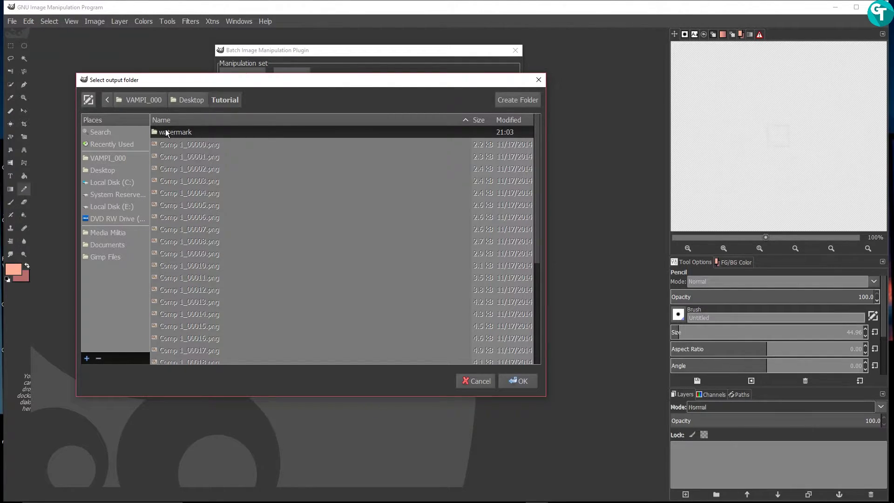
double_click(165, 130)
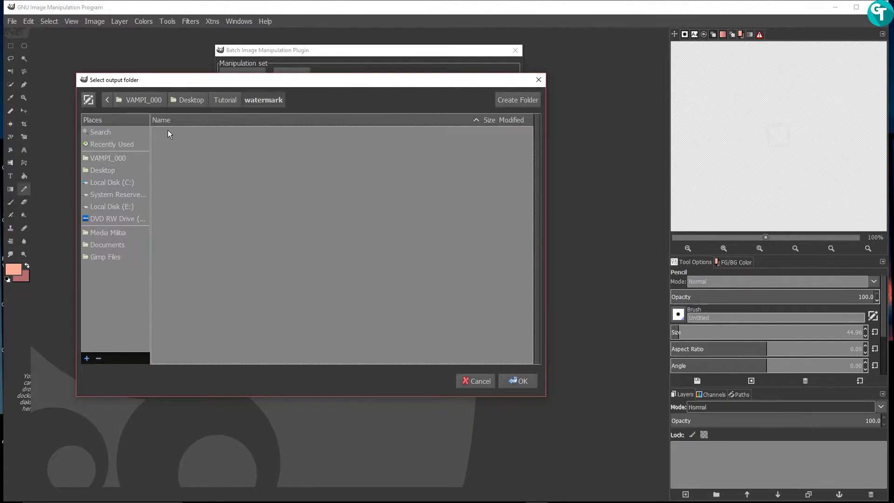
Confirm watermark as output folder and add the Tutorial folder's Comp 1 images as inputs.
left_click(509, 380)
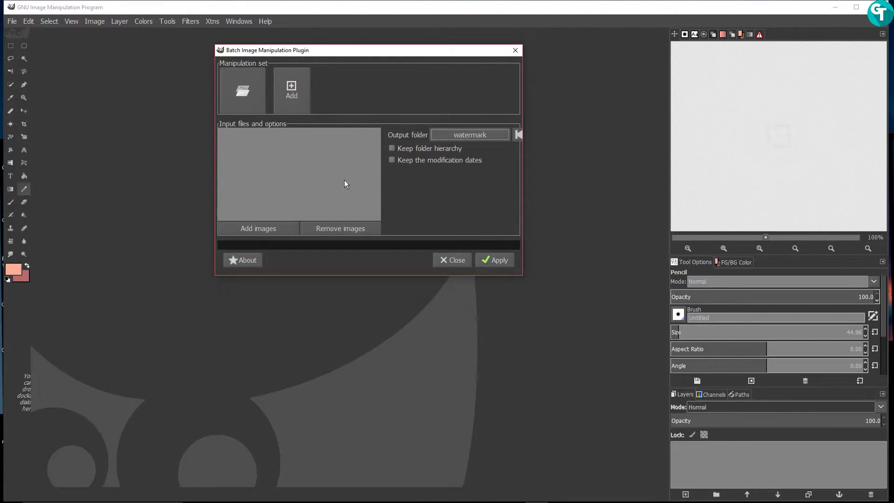
left_click(259, 230)
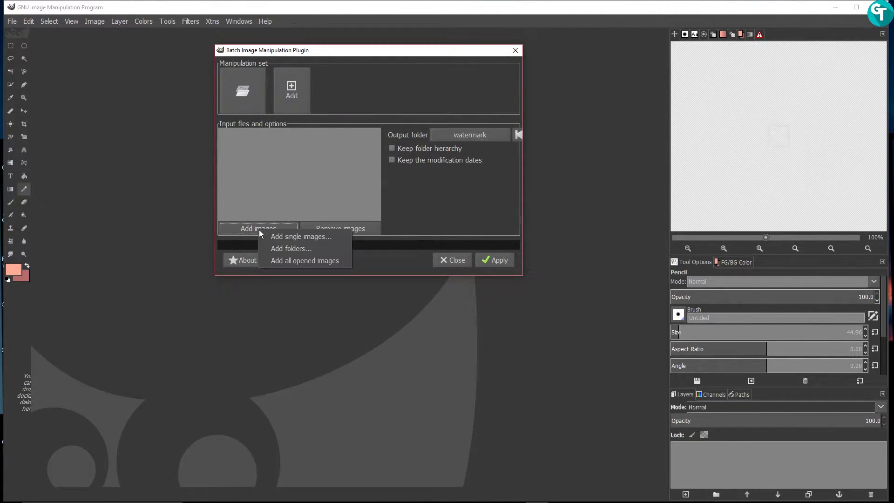
left_click(293, 249)
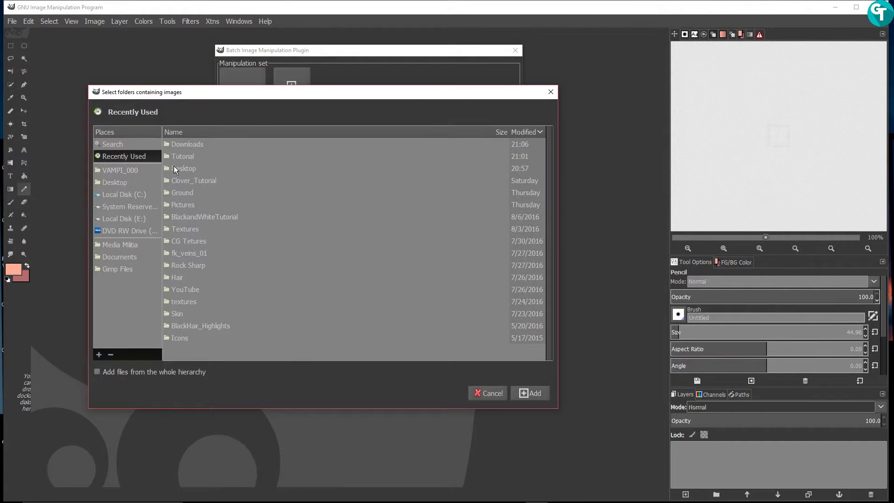
left_click(181, 160)
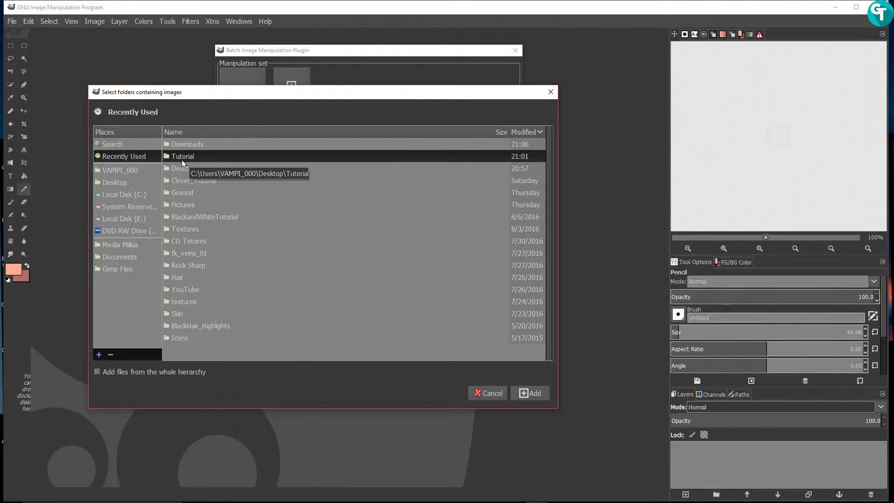
double_click(181, 160)
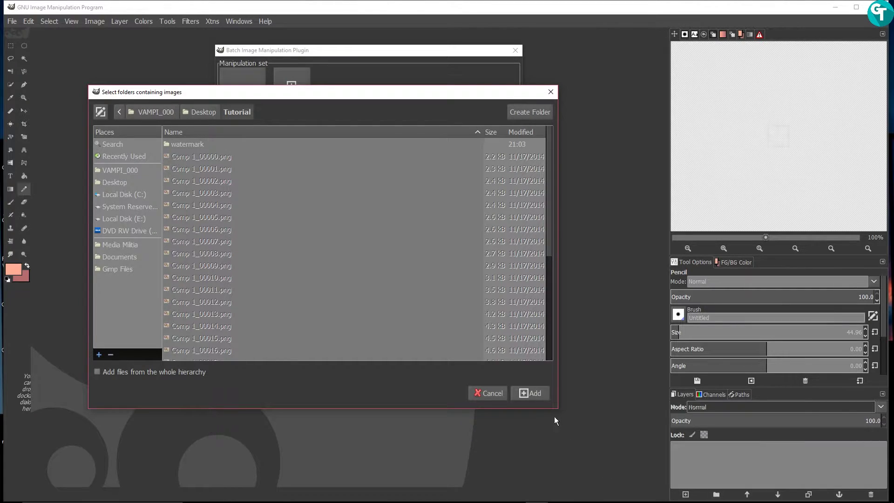
left_click(535, 395)
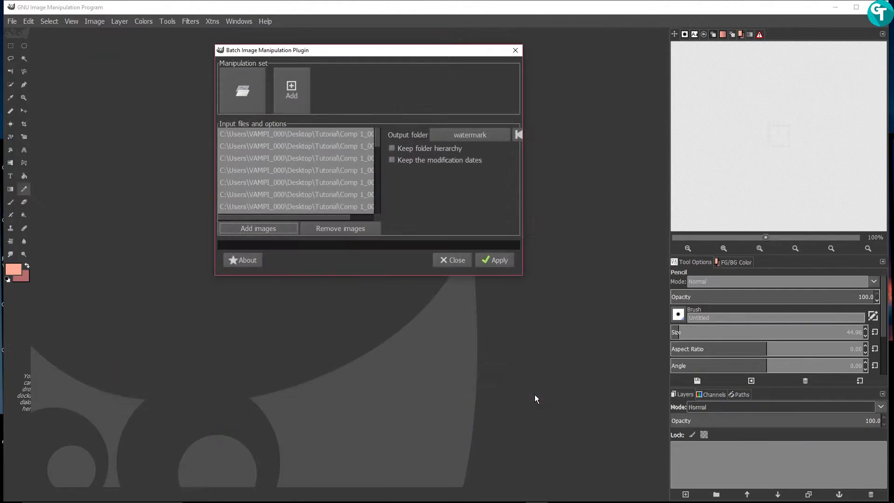
Preview the first input image with the watermark applied, then close the preview.
left_click(283, 134)
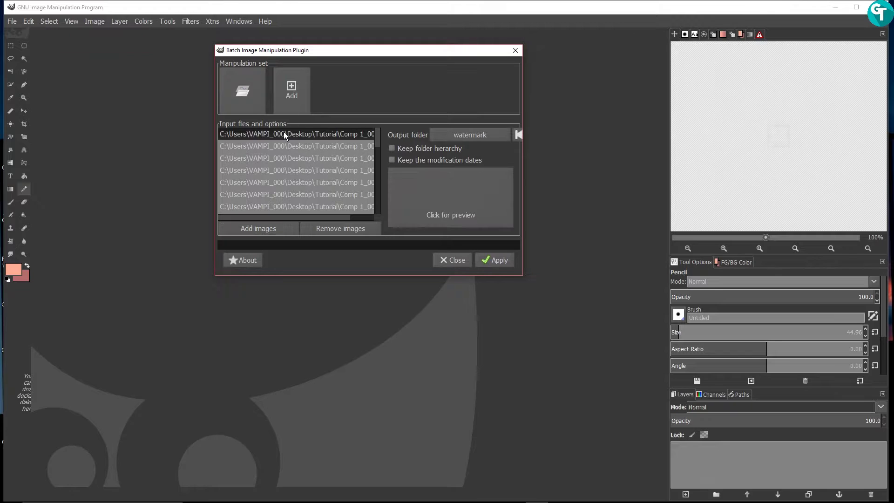
left_click(459, 213)
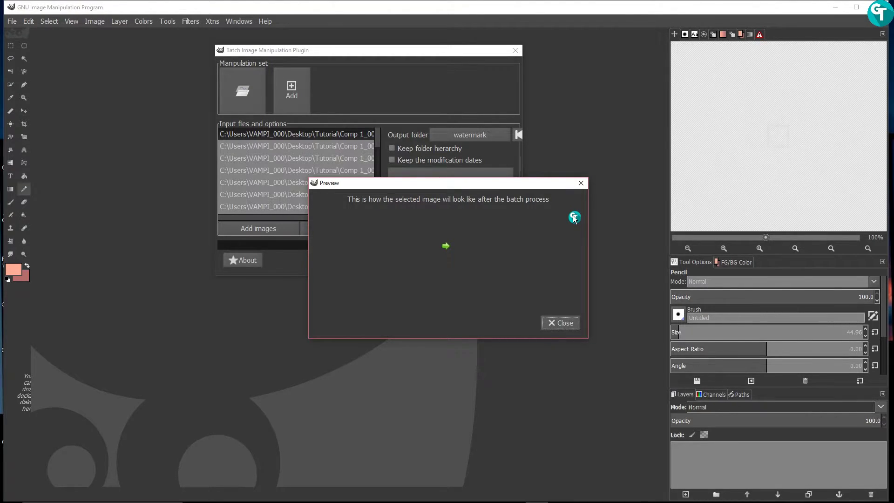
left_click(561, 324)
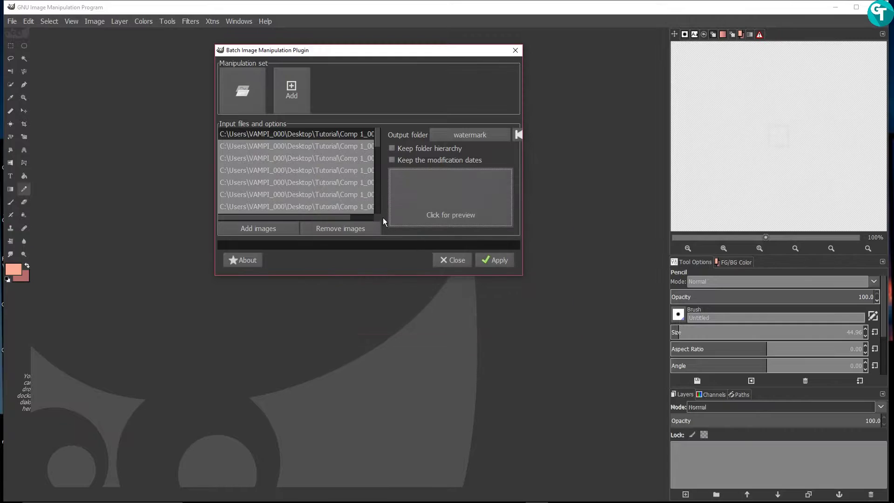
Preview a frame further down the input list, then close the preview.
left_click(309, 197)
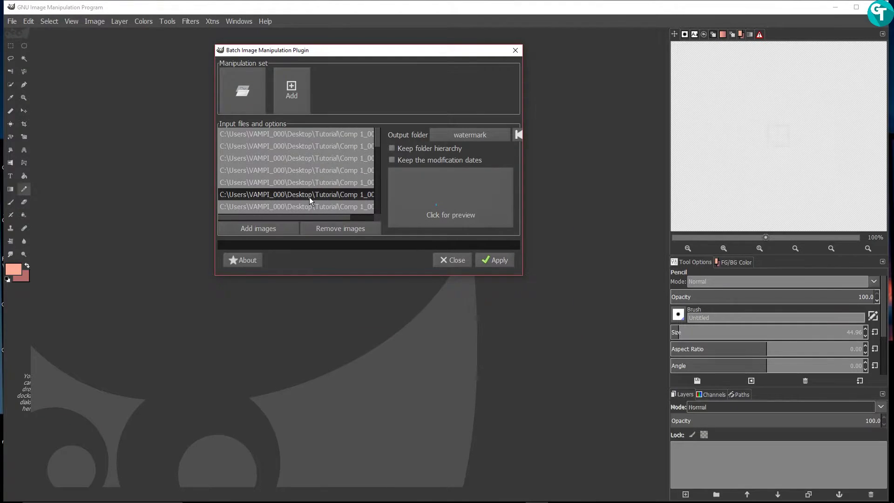
scroll(326, 181, "down", 5)
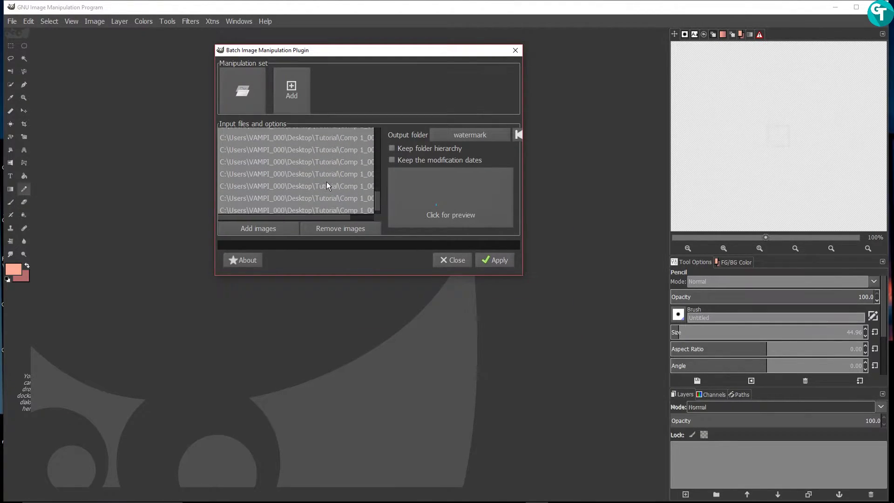
left_click(325, 197)
scroll(329, 194, "down", 1)
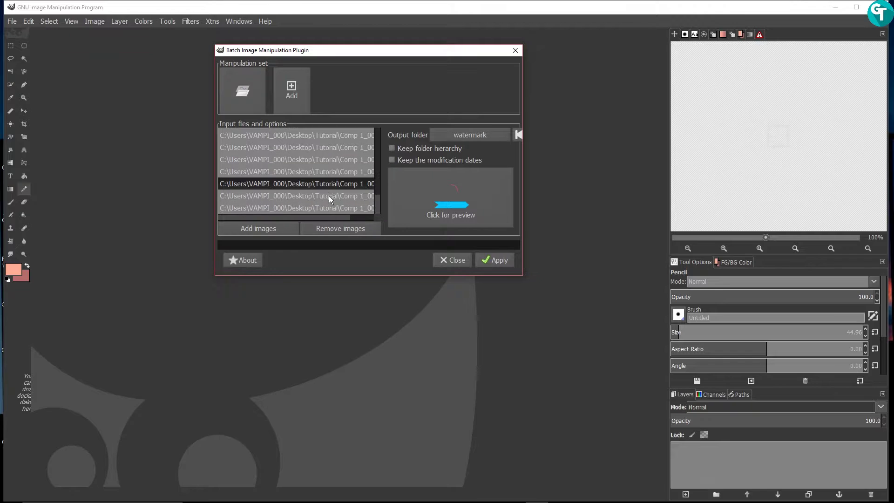
left_click(328, 205)
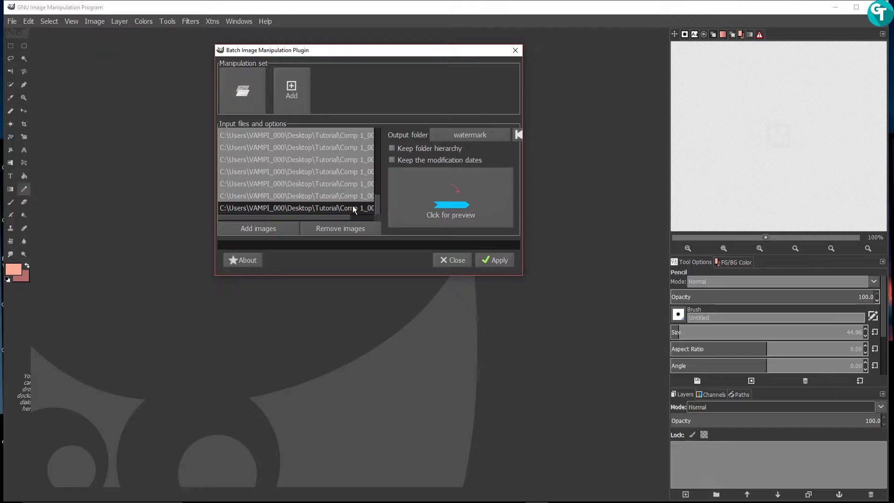
left_click(433, 205)
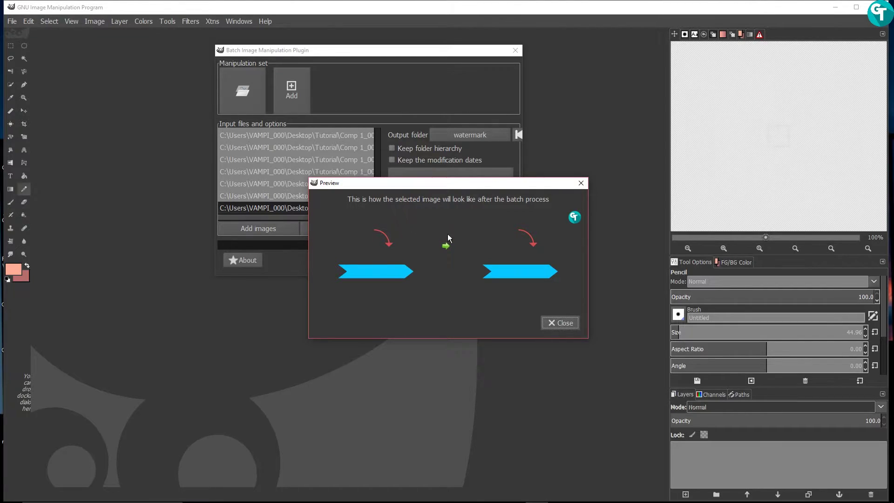
left_click(561, 323)
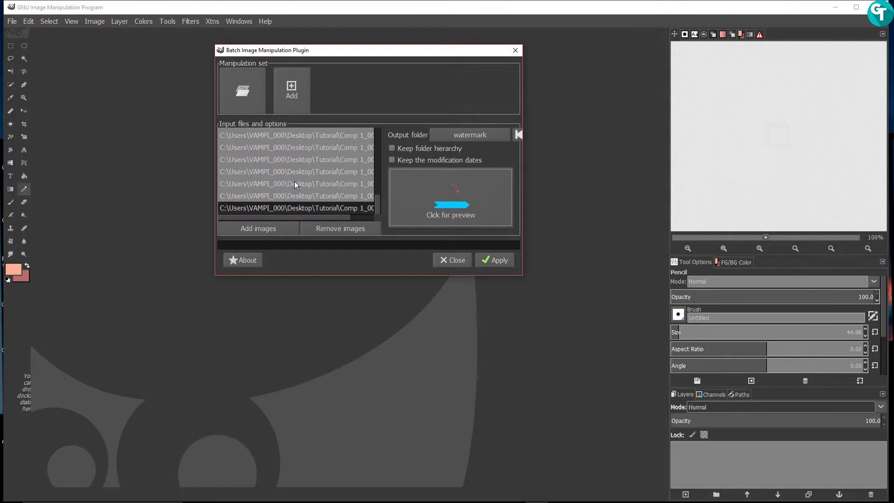
Switch to Chrome's gimp-plugin-bimp repository tab and scroll through its README and screenshot.
key("alt+Tab")
key("Tab")
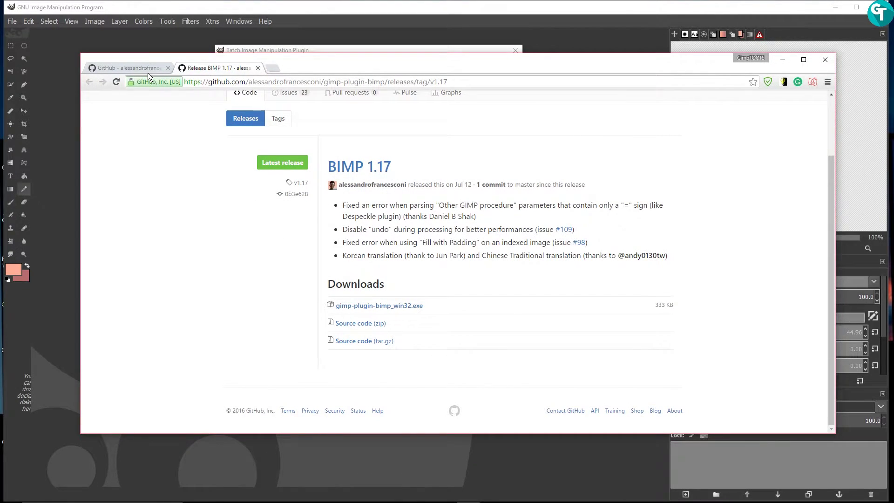
left_click(147, 71)
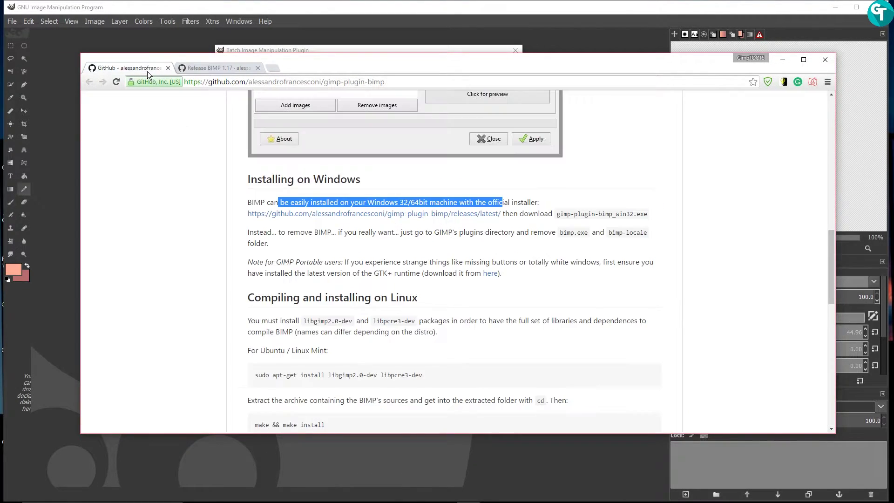
scroll(357, 186, "up", 15)
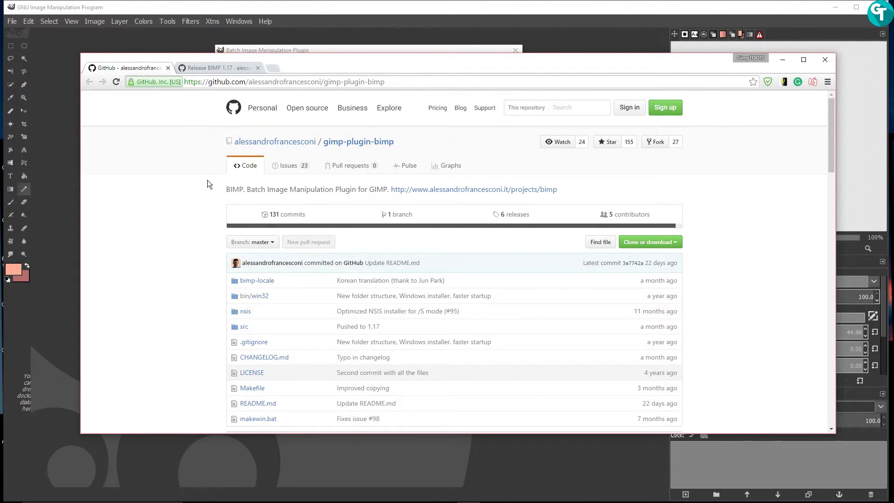
scroll(201, 248, "down", 3)
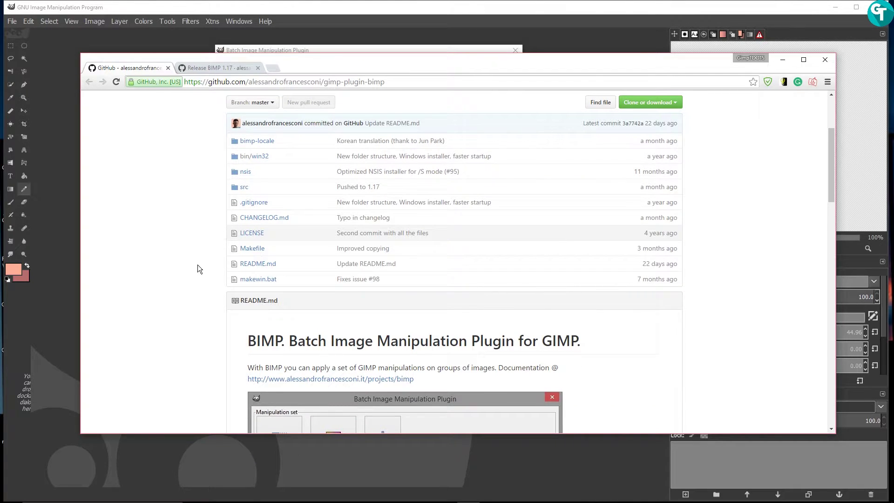
scroll(216, 273, "down", 6)
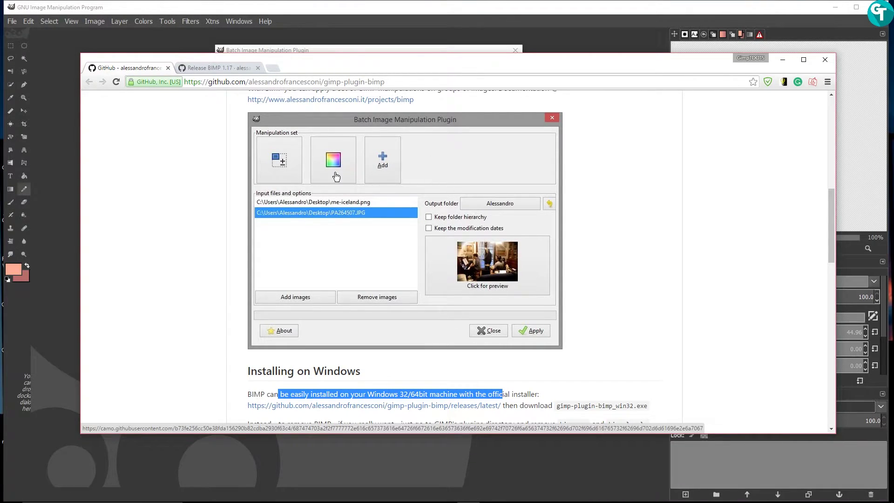
scroll(390, 175, "up", 1)
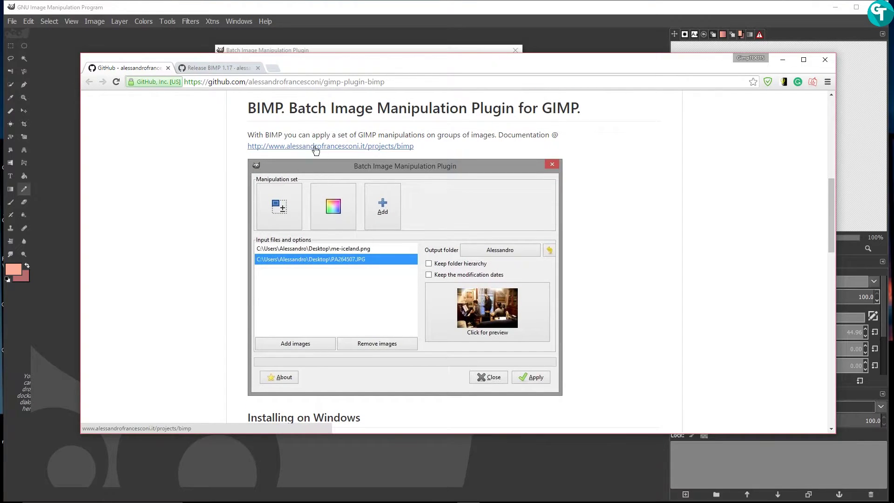
Open the BIMP project page in a new tab, browse its features, then return to the batch dialog.
middle_click(357, 147)
left_click(213, 69)
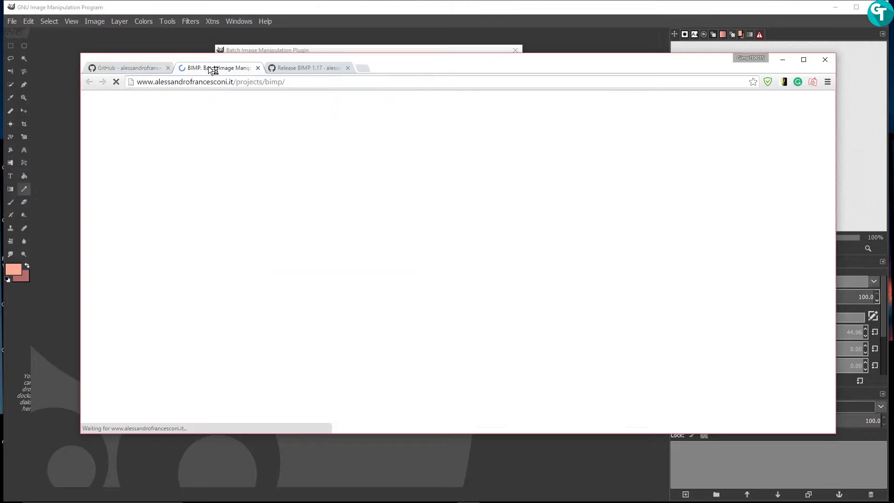
scroll(371, 276, "down", 3)
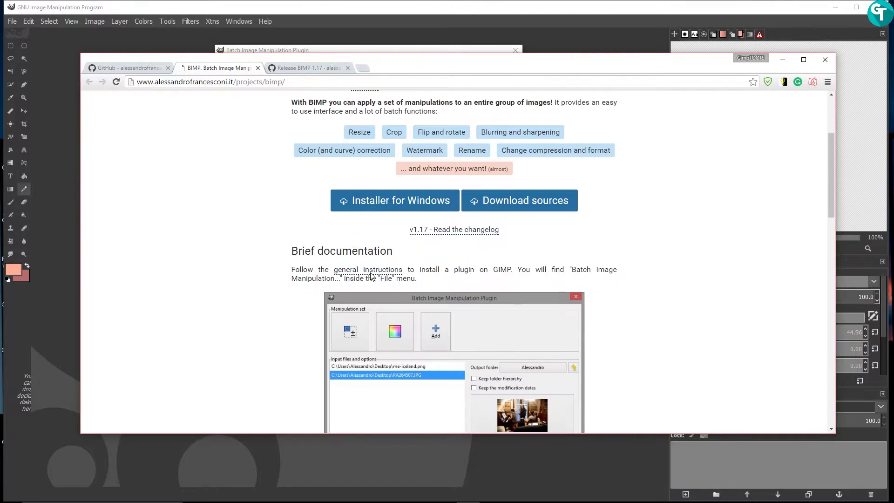
scroll(360, 215, "up", 2)
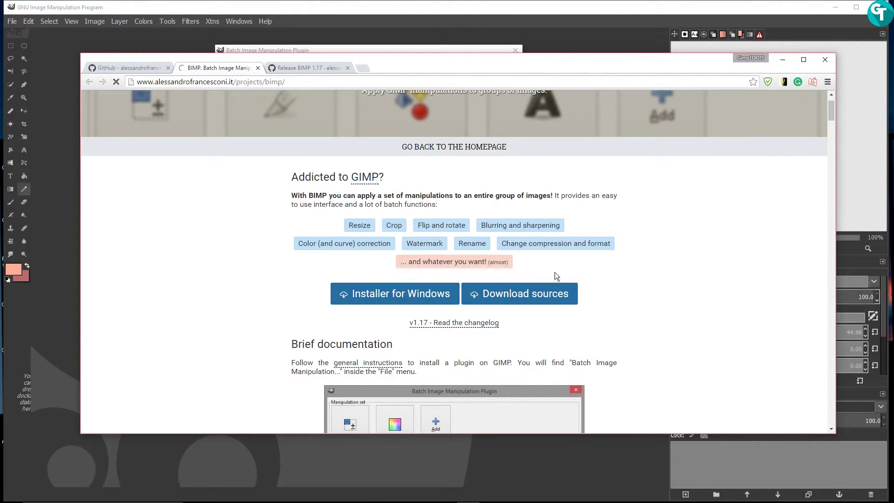
scroll(385, 250, "down", 2)
scroll(385, 249, "down", 9)
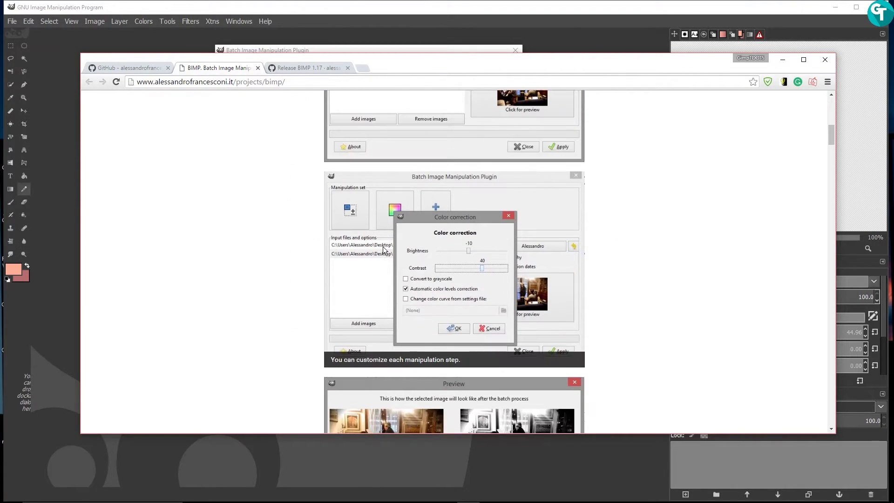
scroll(550, 264, "down", 6)
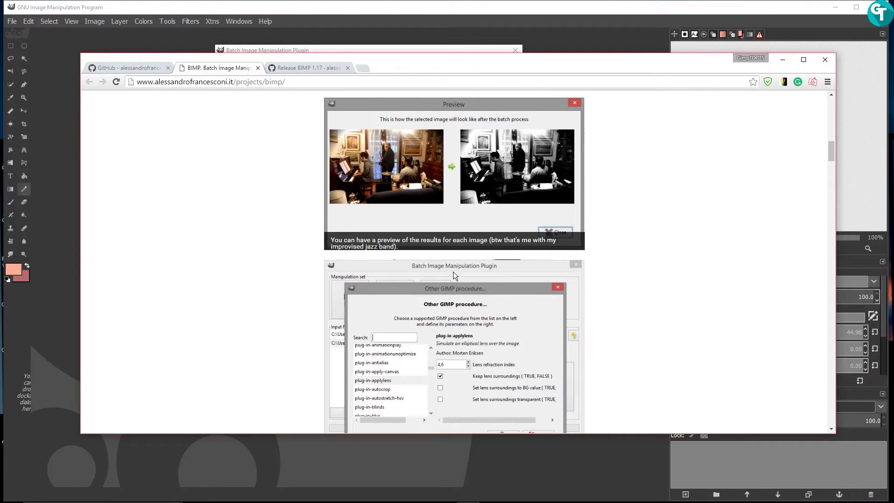
scroll(453, 274, "down", 2)
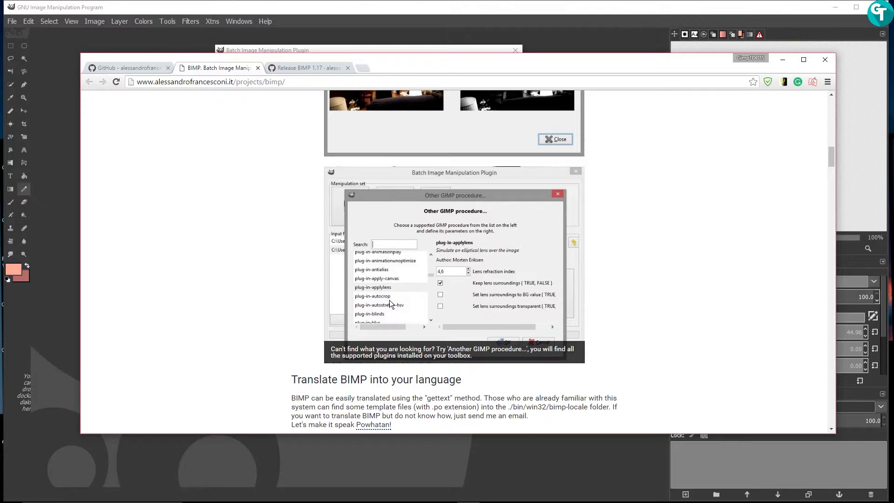
scroll(424, 254, "down", 7)
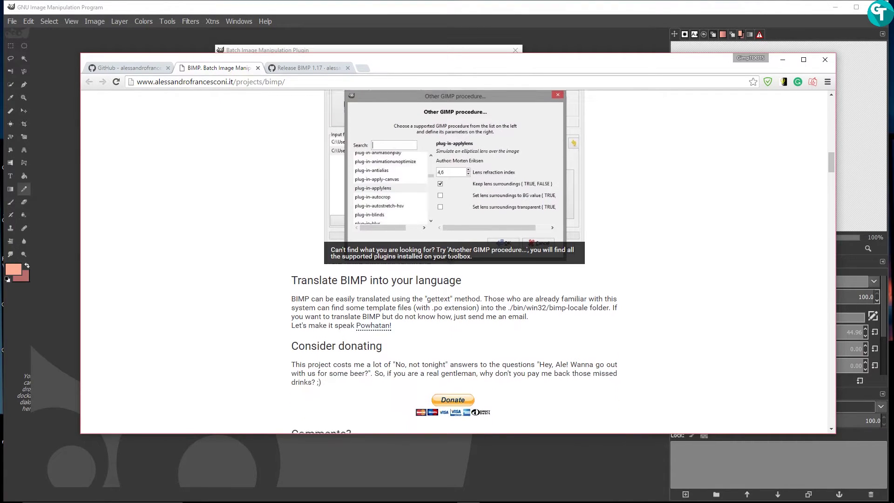
scroll(395, 254, "down", 1)
scroll(250, 191, "up", 9)
scroll(250, 191, "up", 10)
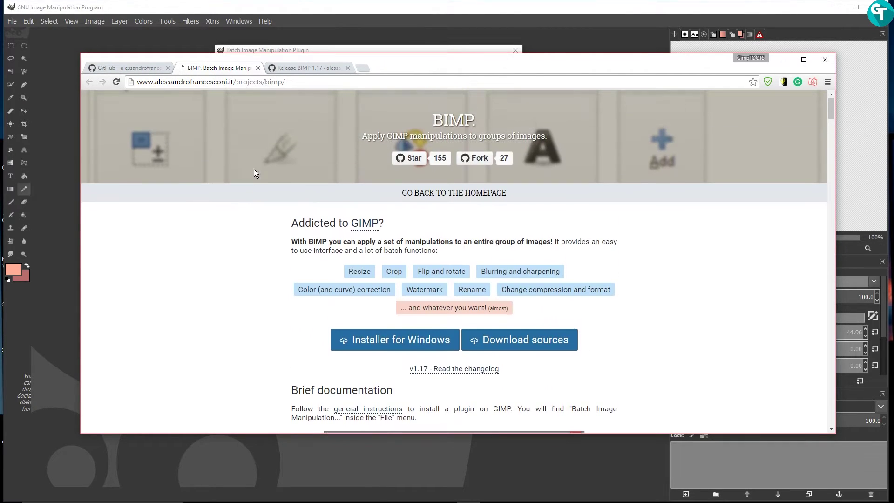
left_click(281, 49)
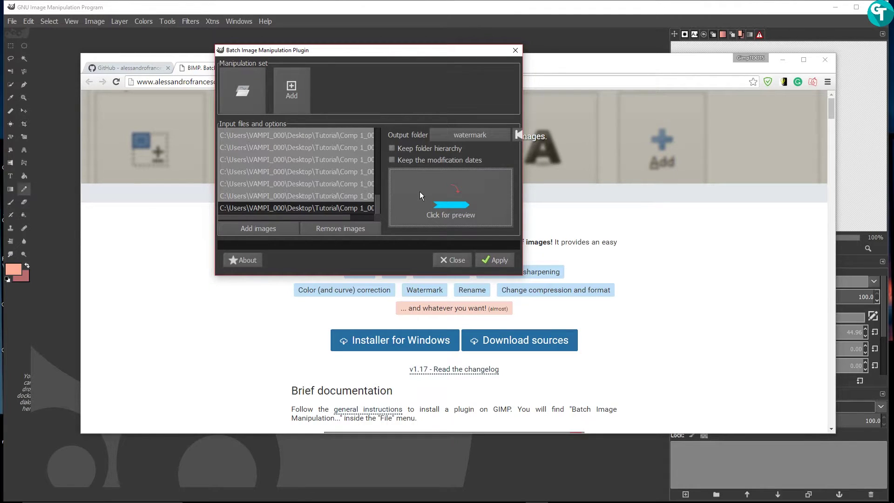
scroll(312, 148, "up", 4)
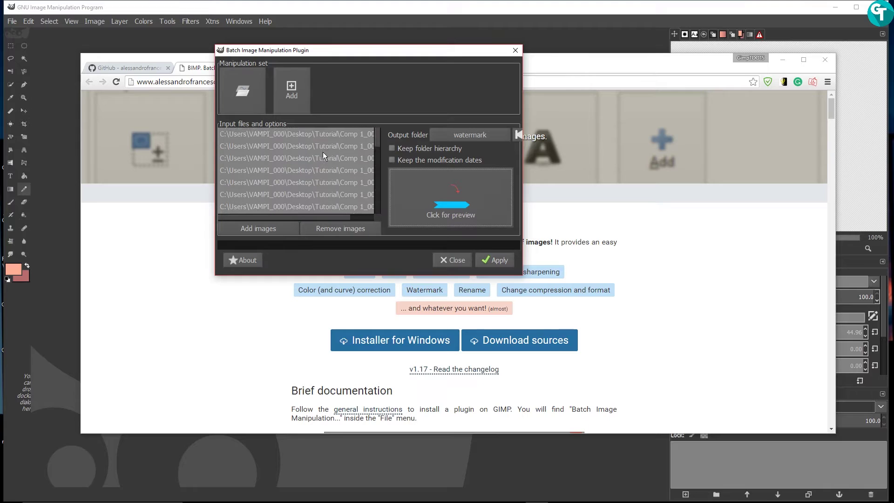
left_click(311, 132)
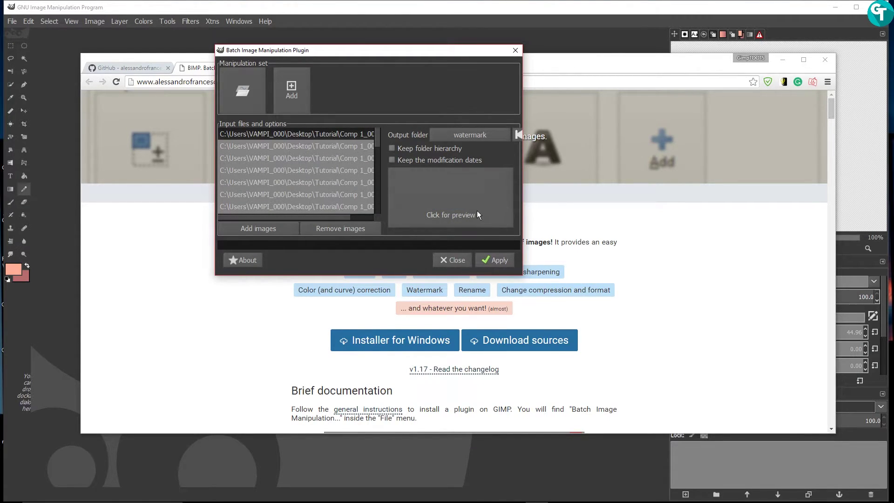
left_click(445, 202)
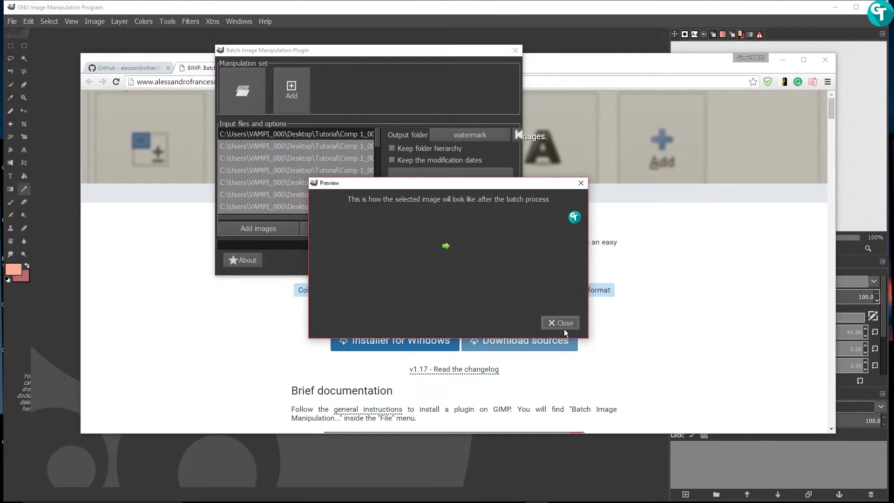
left_click(562, 323)
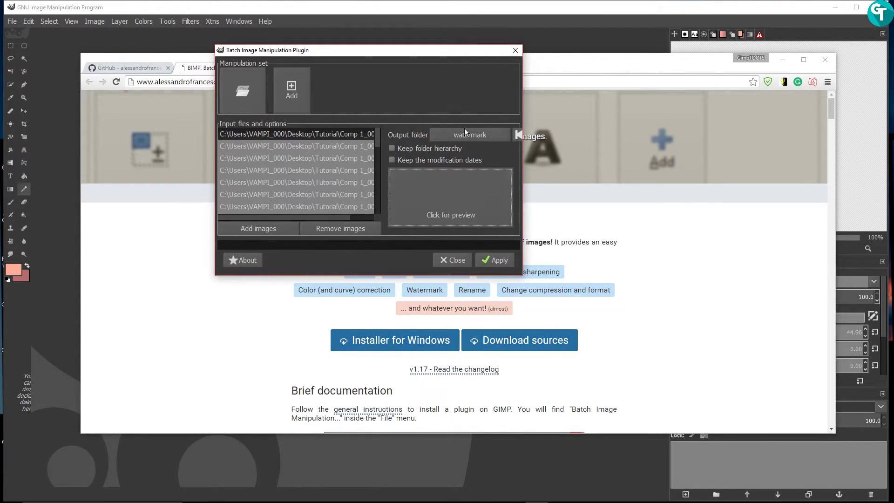
Apply the batch to all Comp 1 frames, then close the plugin once it finishes with 0 errors.
left_click(500, 260)
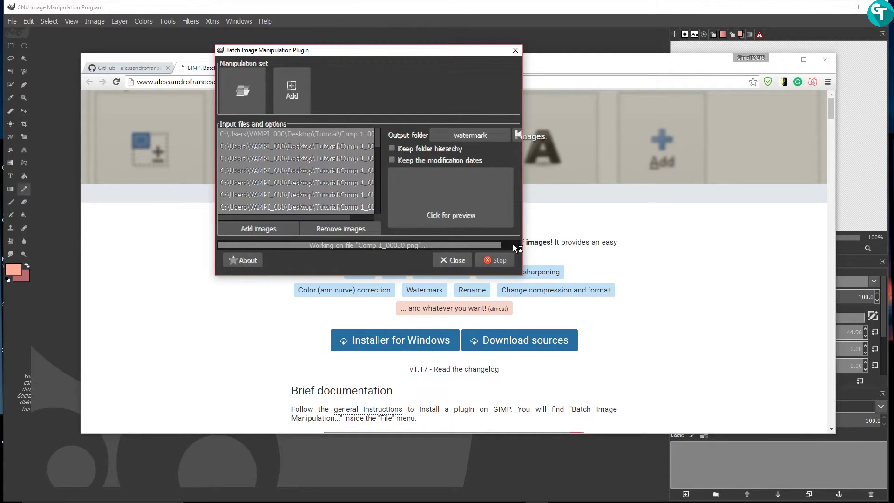
left_click(454, 257)
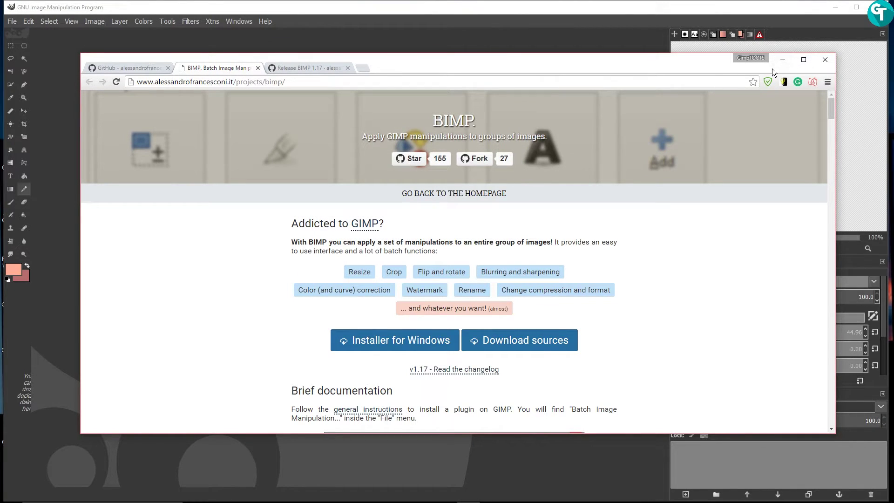
Minimize Chrome, switch to the watermark folder, and open Comp 1_00000 in Photos.
left_click(782, 60)
key("alt+Tab")
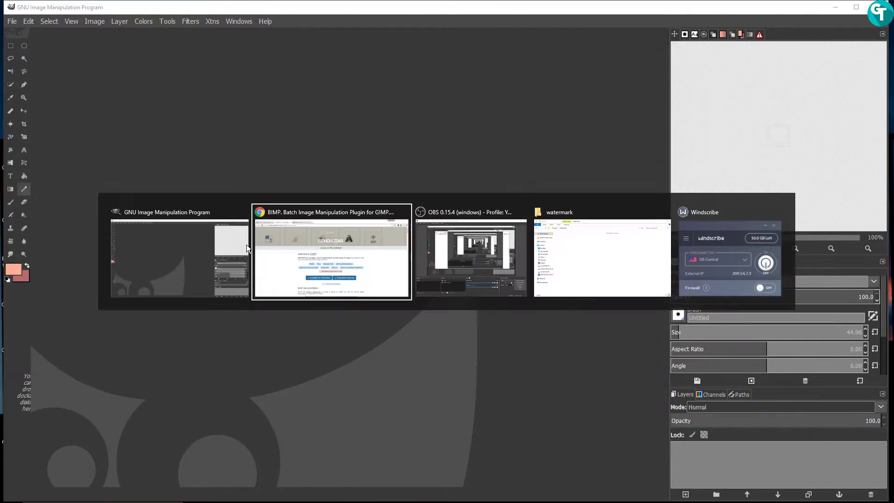
key("alt+Tab")
key("alt+Tab")
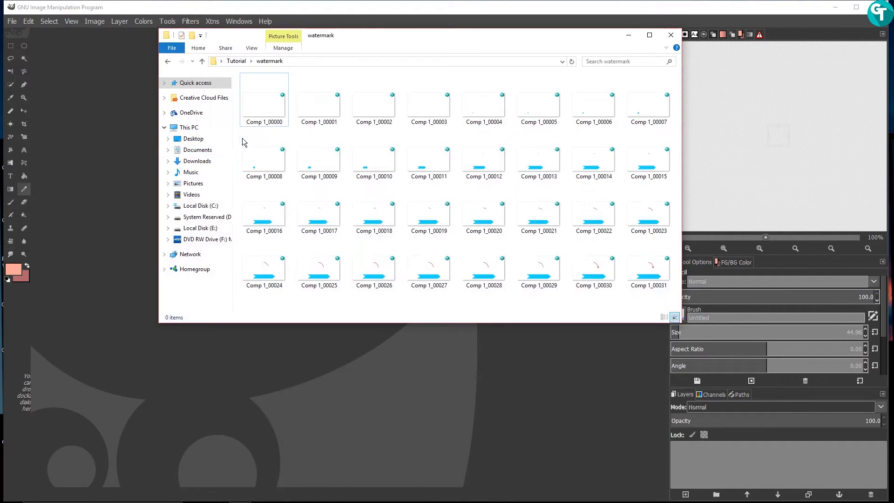
double_click(264, 96)
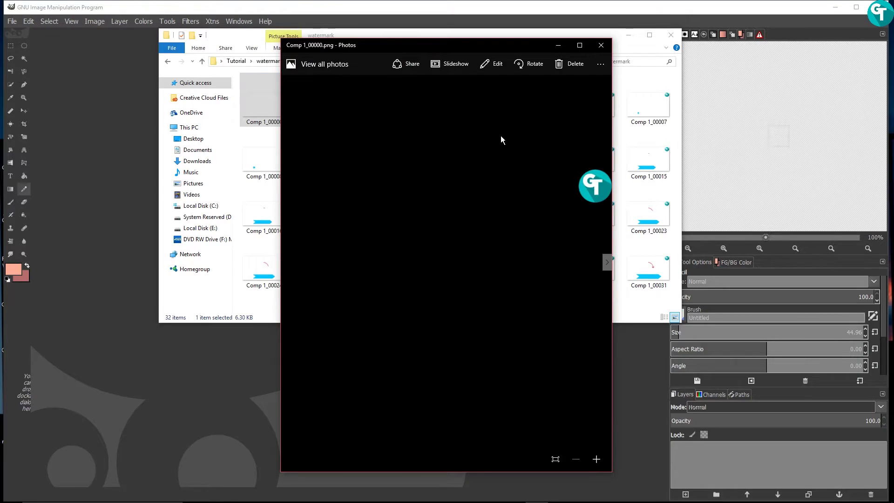
Step through the watermarked frames to the last ones, then close Photos.
left_click(606, 261)
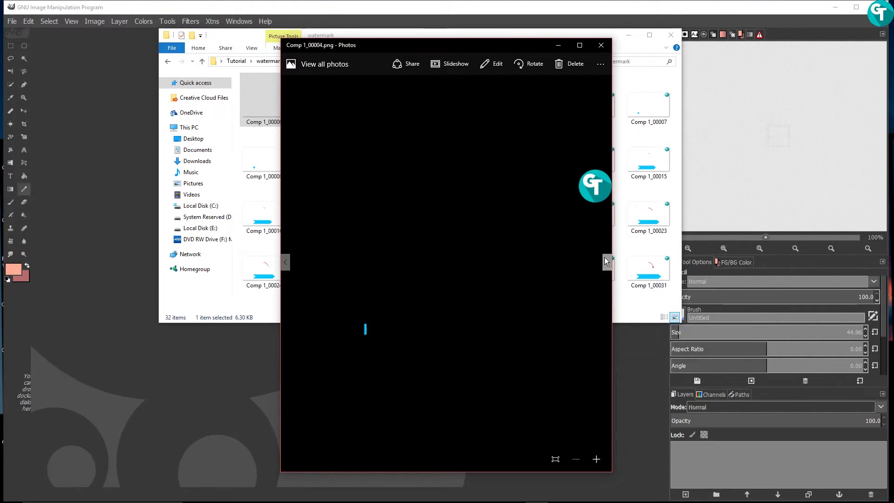
left_click(605, 261)
left_click(605, 261)
left_click(606, 261)
left_click(605, 261)
left_click(605, 261)
left_click(605, 260)
left_click(605, 260)
left_click(605, 261)
left_click(605, 261)
left_click(605, 261)
left_click(605, 261)
left_click(605, 261)
left_click(605, 260)
left_click(605, 261)
left_click(605, 261)
left_click(605, 260)
left_click(605, 261)
left_click(605, 260)
left_click(605, 261)
left_click(605, 261)
left_click(605, 261)
left_click(605, 260)
left_click(605, 261)
left_click(605, 261)
left_click(605, 261)
left_click(606, 261)
scroll(604, 257, "up", 2)
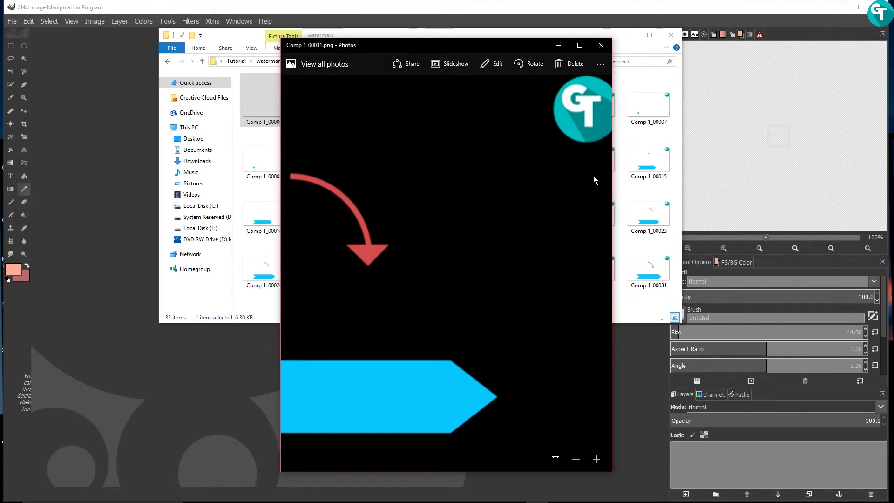
left_click(600, 46)
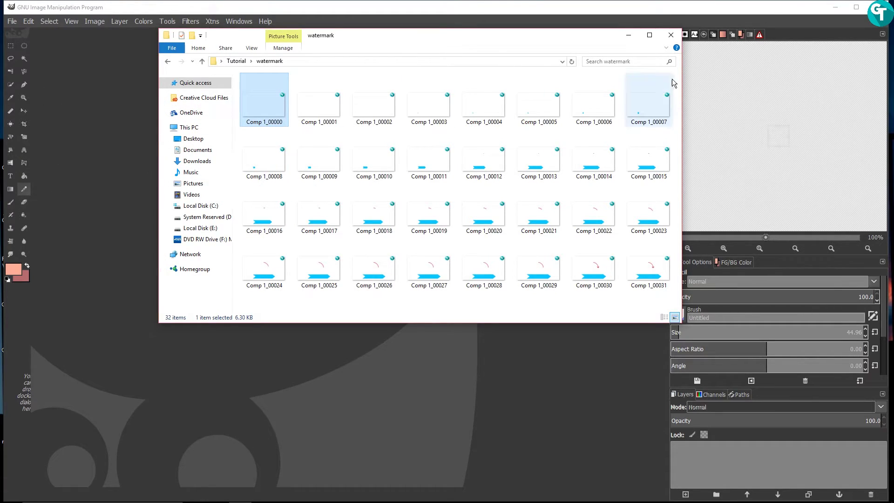
Launch Batch Image Manipulation from the File menu and add a Watermark manipulation.
left_click(628, 35)
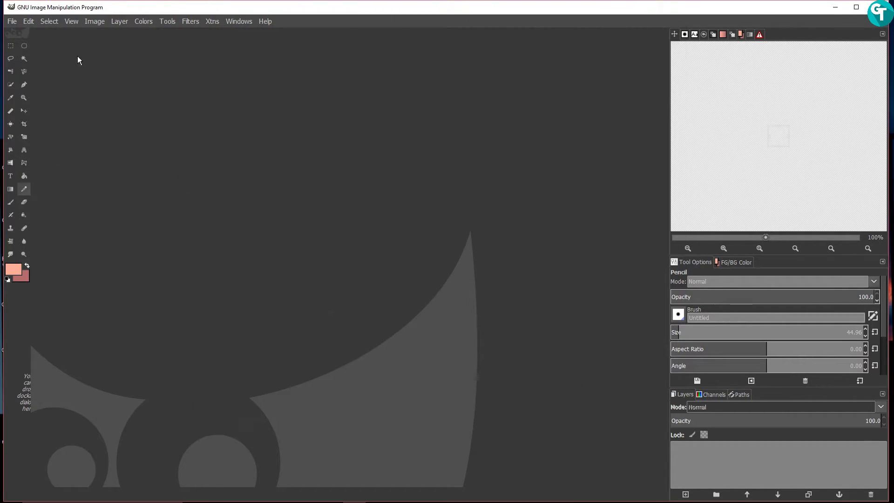
left_click(12, 21)
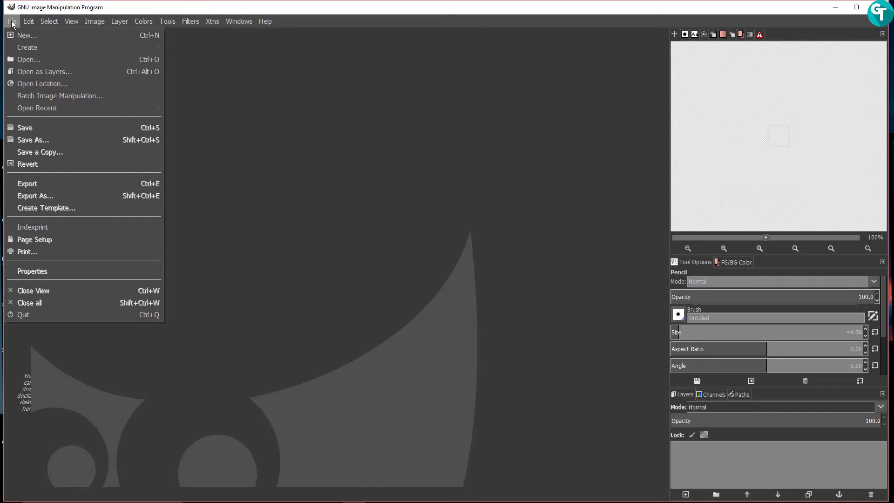
left_click(51, 96)
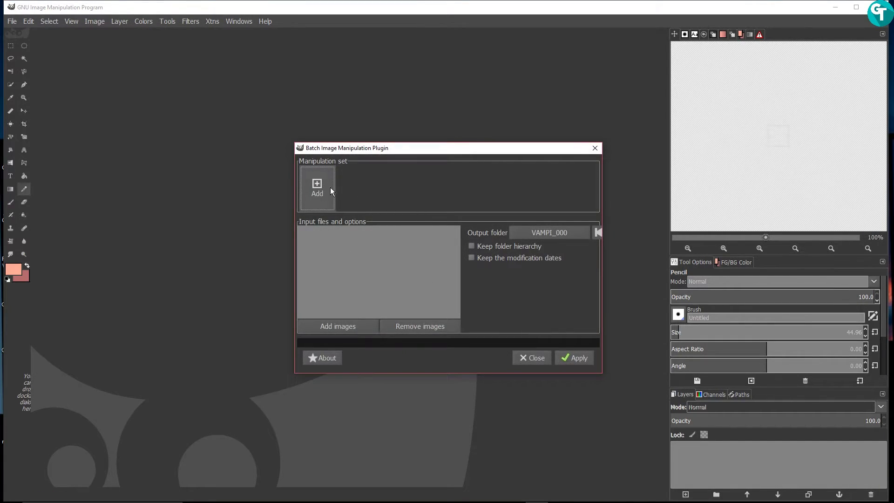
left_click(331, 187)
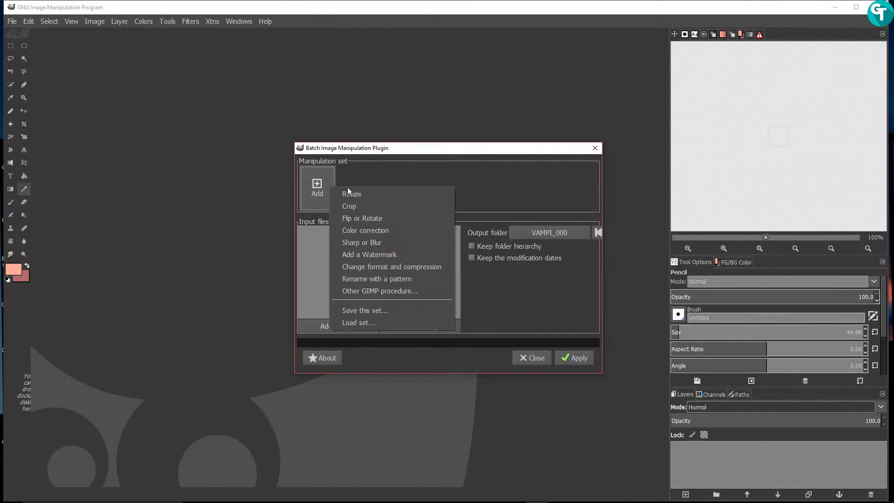
left_click(414, 253)
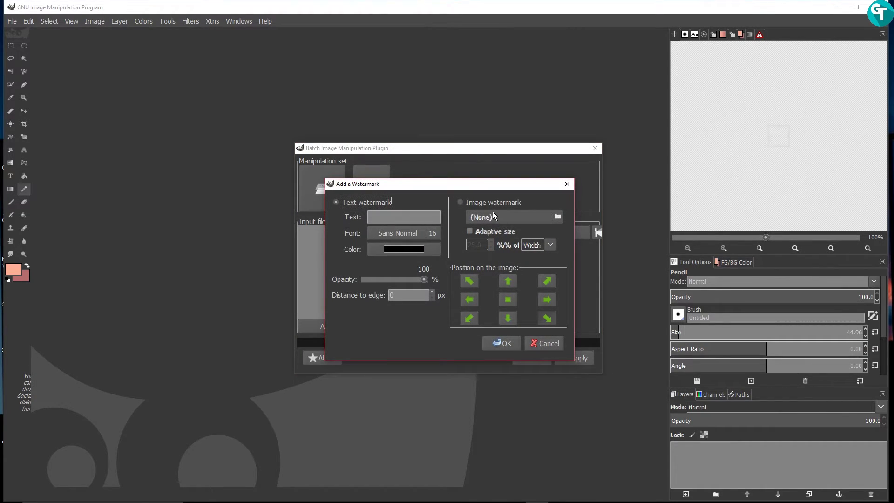
Set the watermark text to 'GimpTOOTS' in bright cyan, positioned bottom-right, and confirm.
left_click(400, 219)
type("GimpTOOTS")
left_click(402, 249)
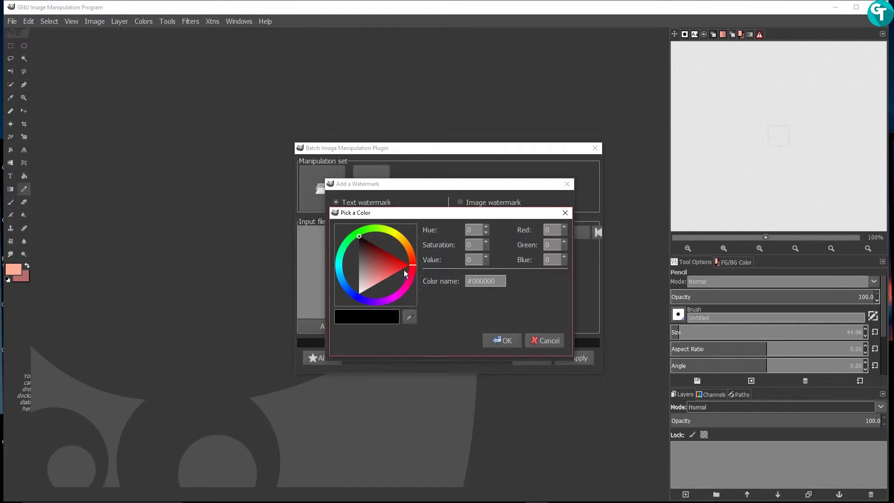
left_click(339, 266)
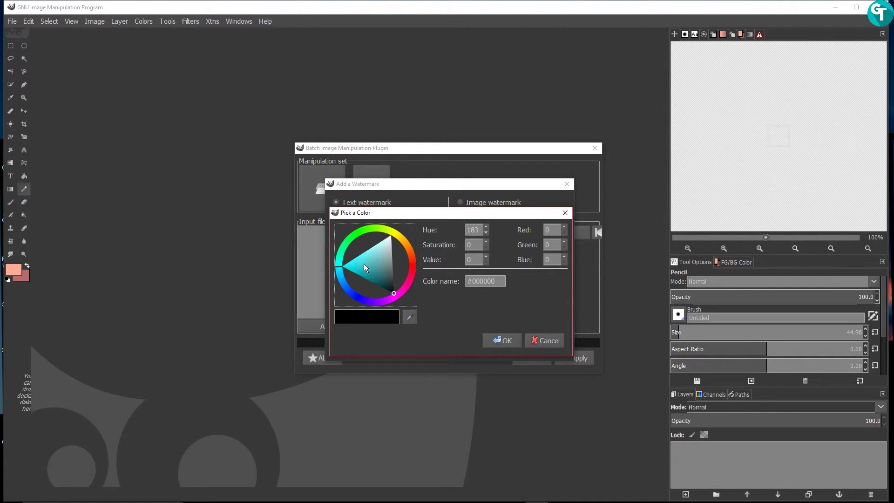
left_click_drag(364, 266, 341, 265)
left_click(506, 341)
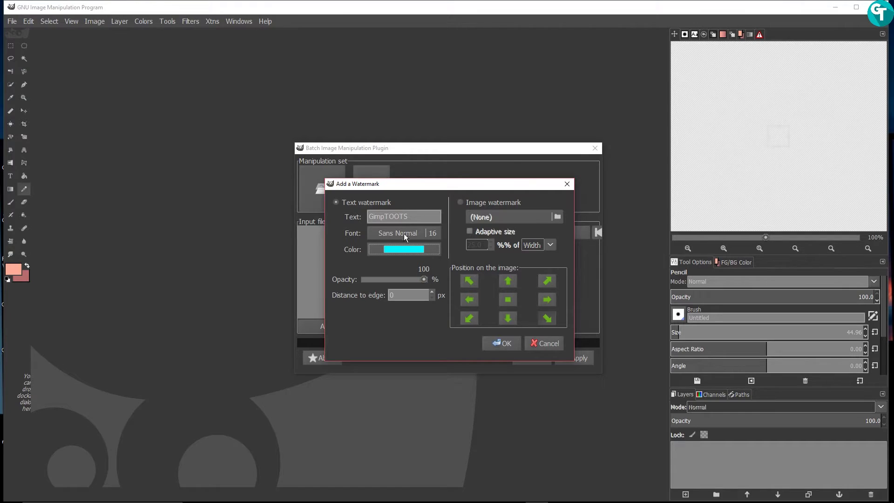
left_click(546, 319)
left_click(504, 343)
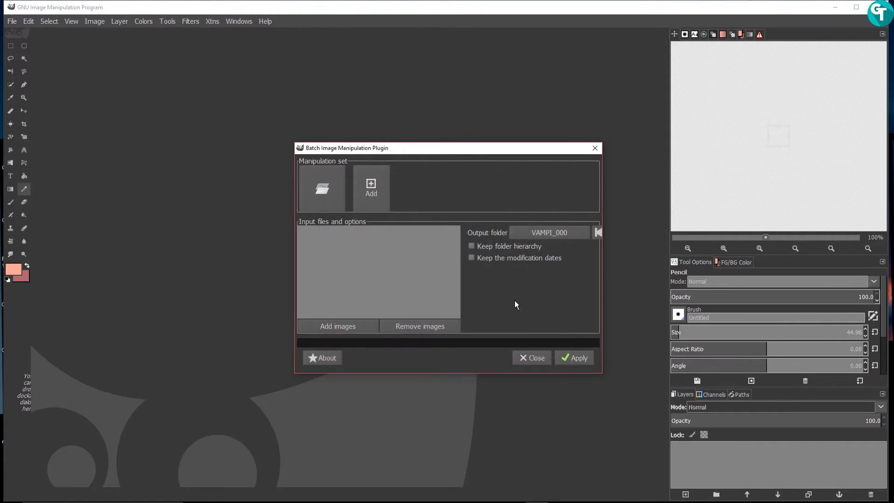
Set the batch output folder to Tutorial > watermark.
left_click(529, 231)
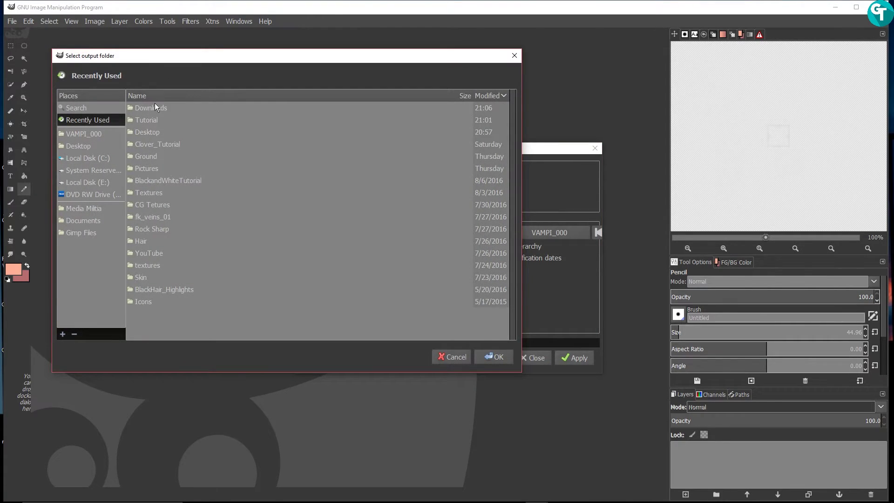
double_click(157, 117)
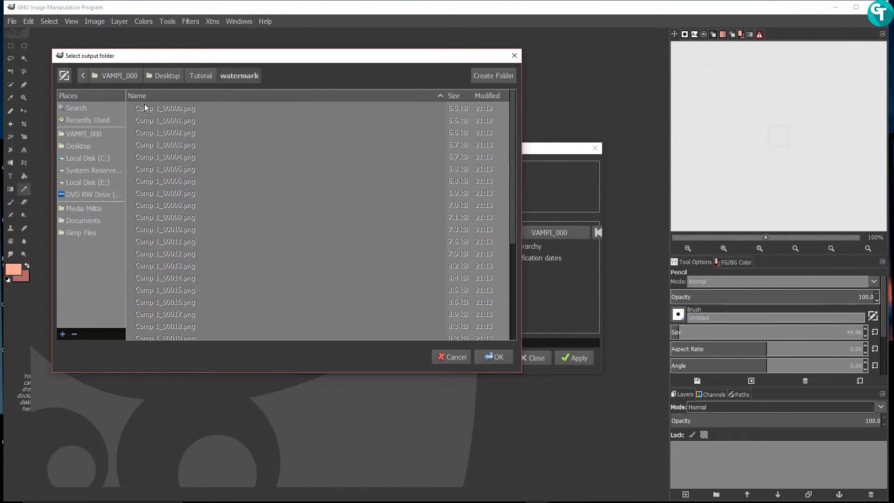
left_click(489, 356)
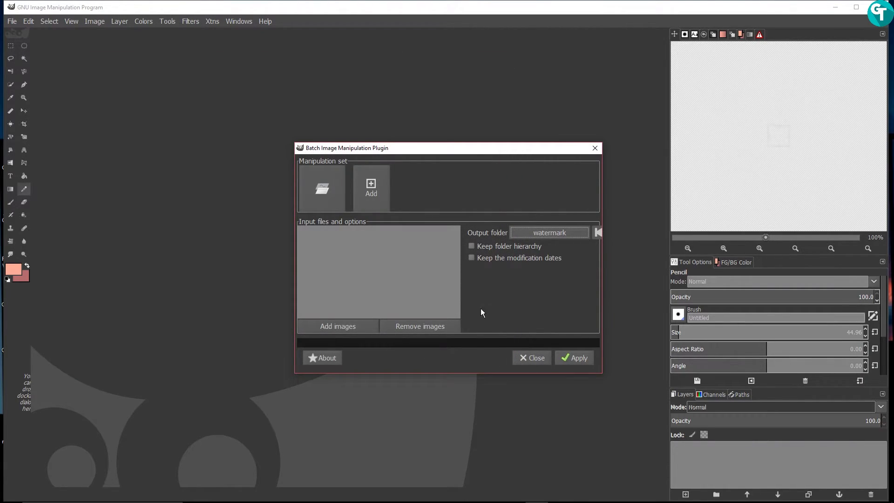
Add all images from the Tutorial > watermark folder as batch inputs.
left_click(372, 323)
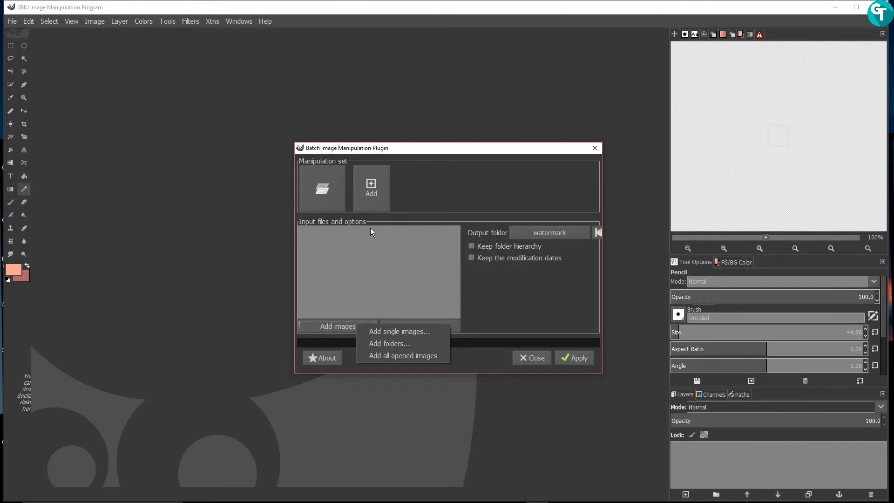
left_click(395, 345)
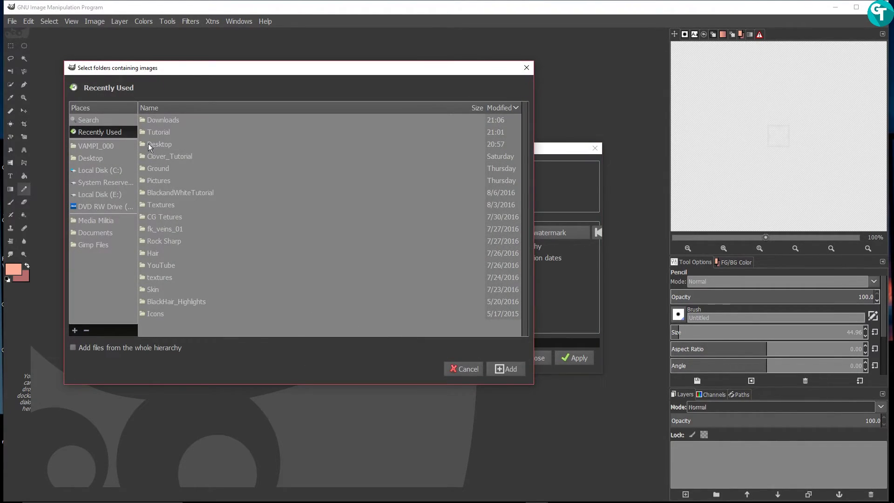
double_click(152, 133)
left_click(156, 124)
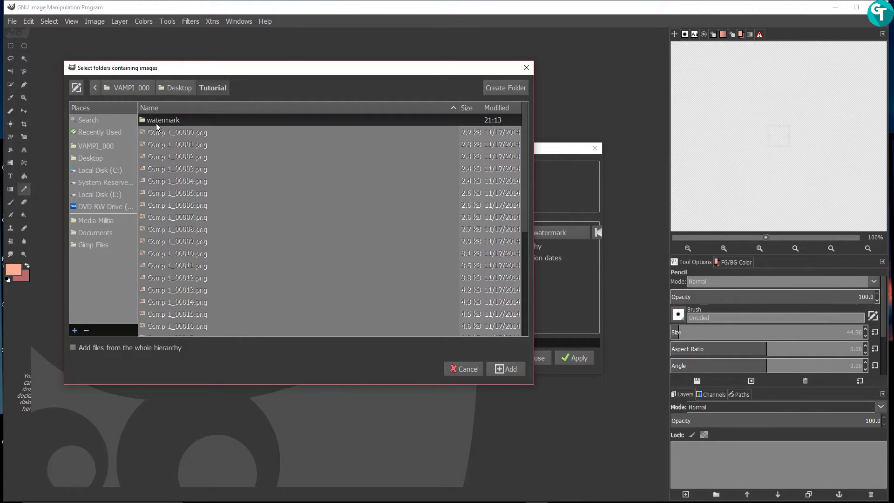
double_click(155, 122)
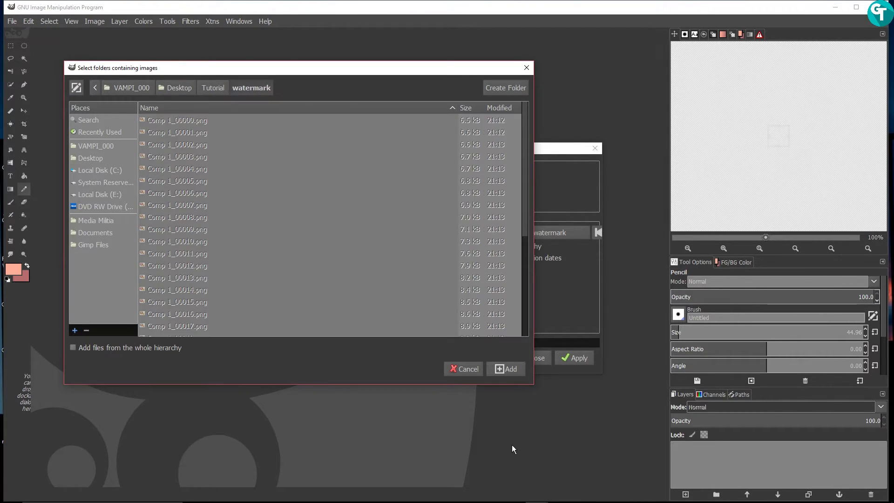
left_click(498, 372)
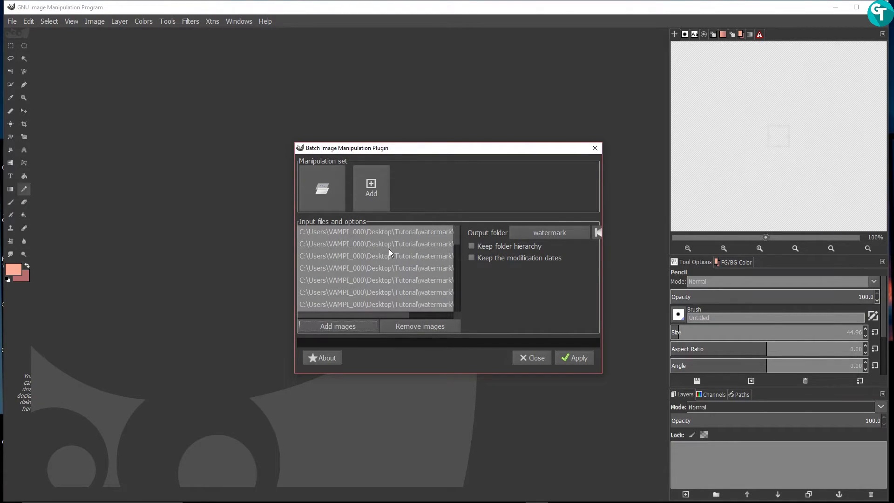
Preview one input file to check the cyan GimpTOOTS text at bottom-right.
left_click(394, 281)
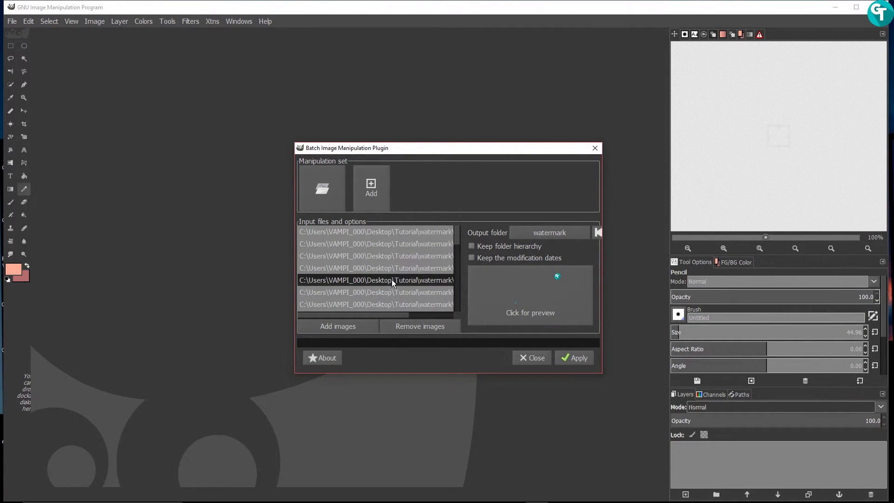
left_click(530, 307)
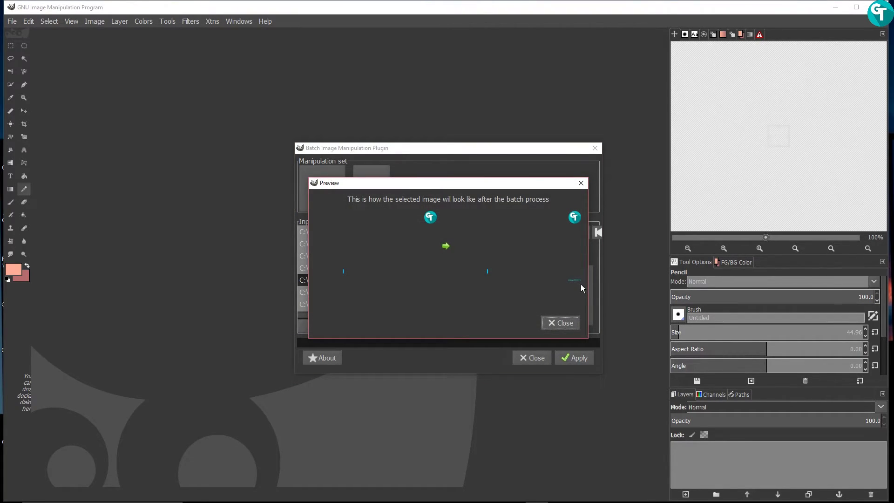
left_click(545, 325)
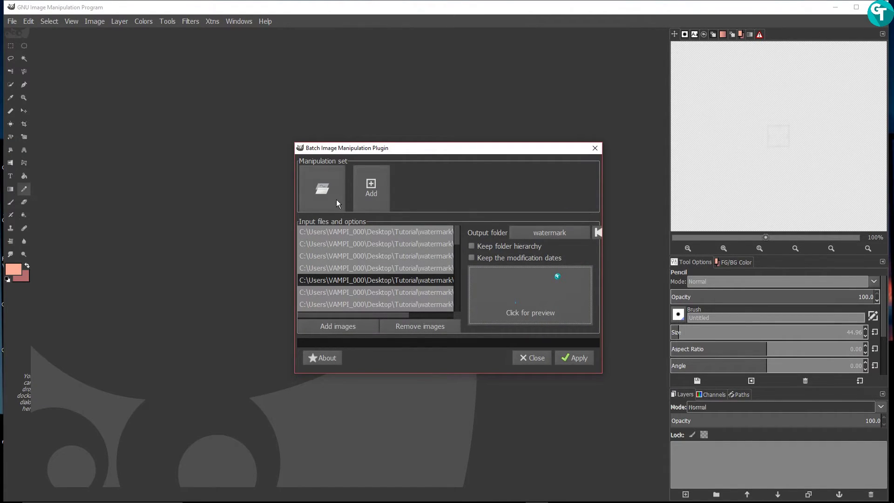
left_click(369, 192)
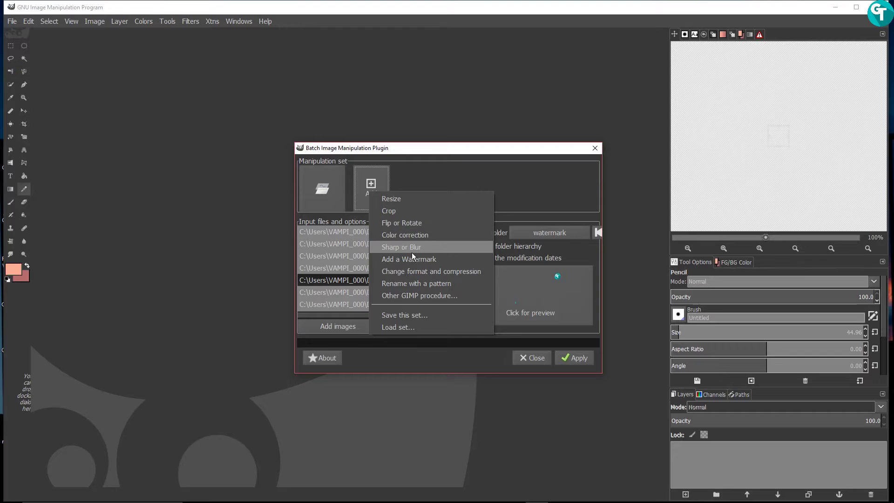
left_click(421, 295)
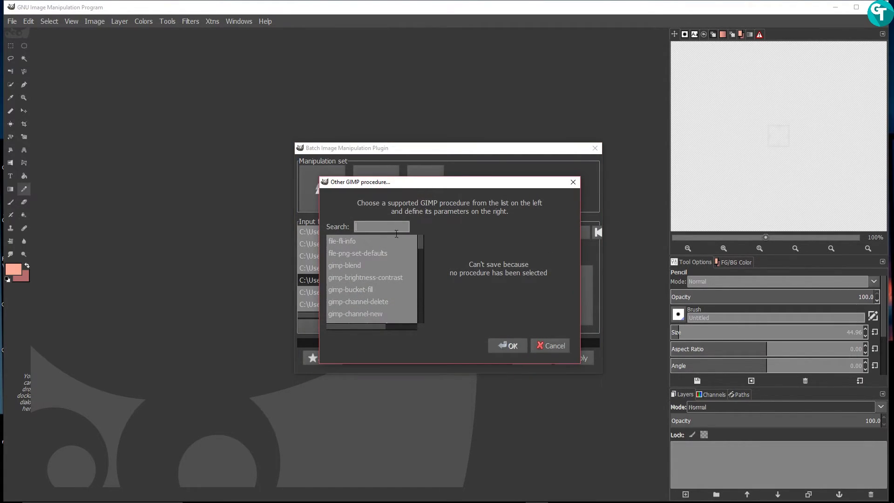
scroll(362, 271, "down", 5)
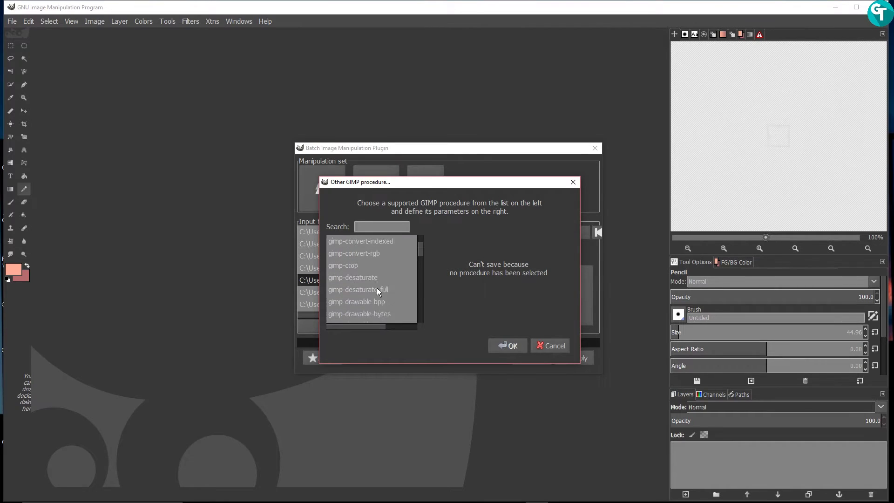
scroll(378, 288, "down", 5)
left_click(550, 351)
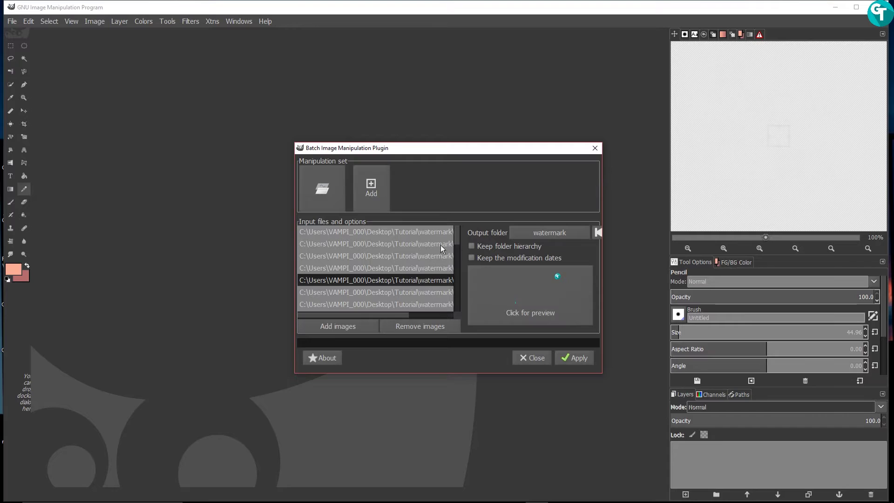
Apply the batch, allowing overwrite for all files, then close the plugin after 0 errors.
left_click(579, 359)
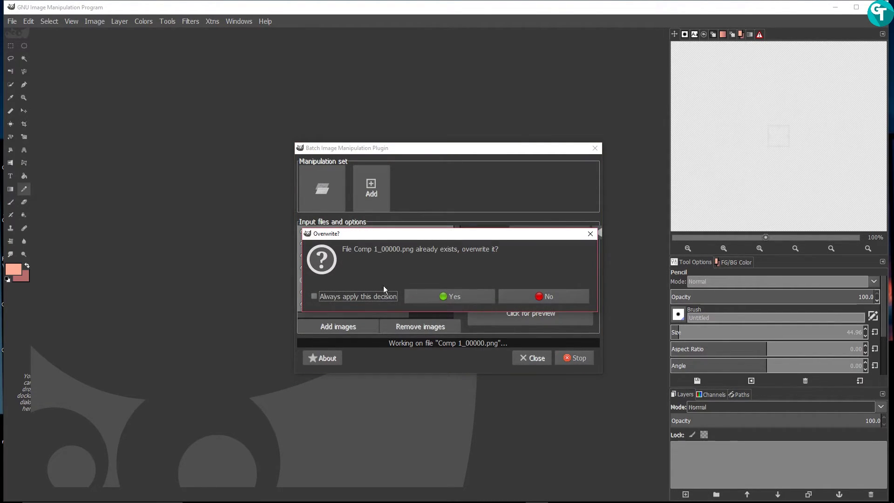
left_click(342, 296)
left_click(448, 297)
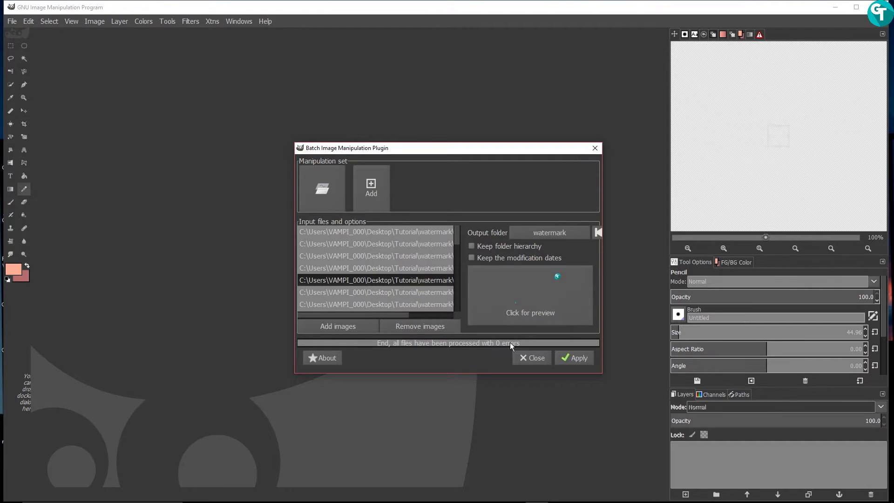
left_click(539, 357)
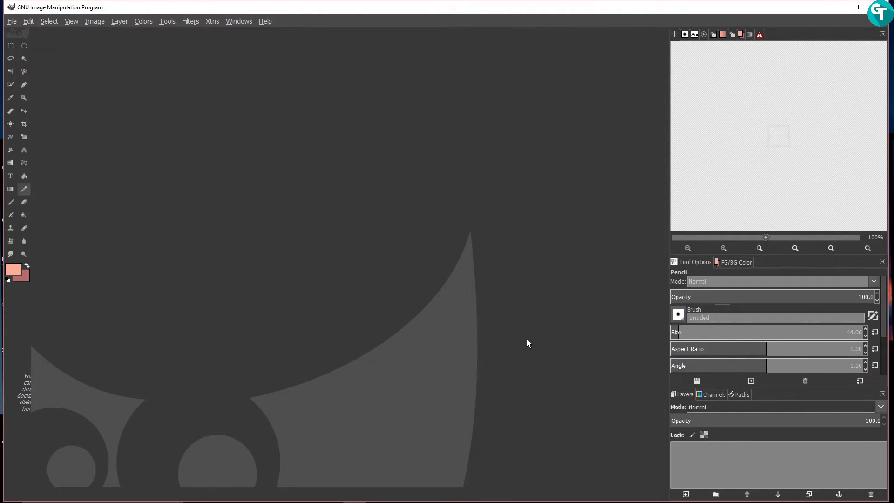
Refresh the watermark folder in Explorer and open Comp 1_00000 in Photos.
key("alt+Tab")
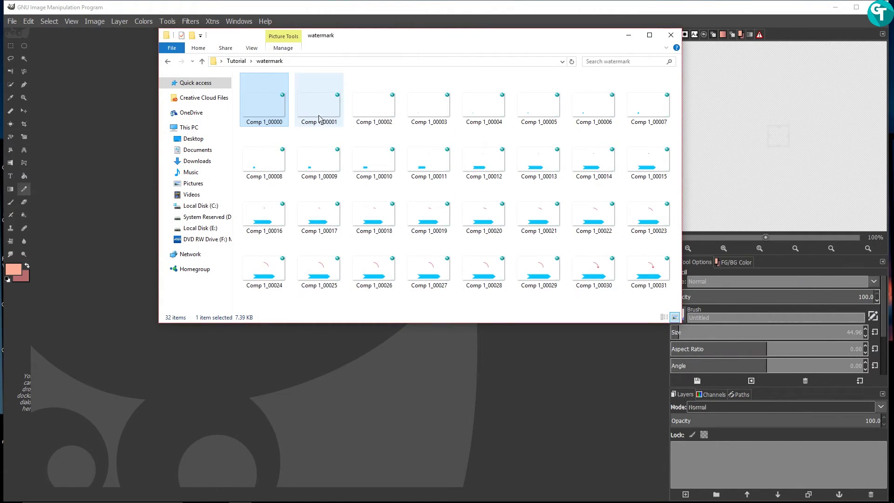
right_click(469, 303)
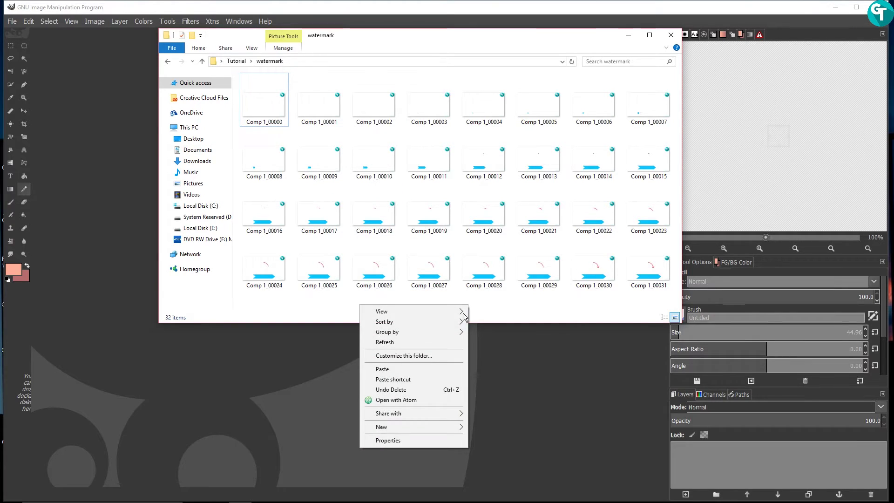
left_click(427, 342)
double_click(259, 86)
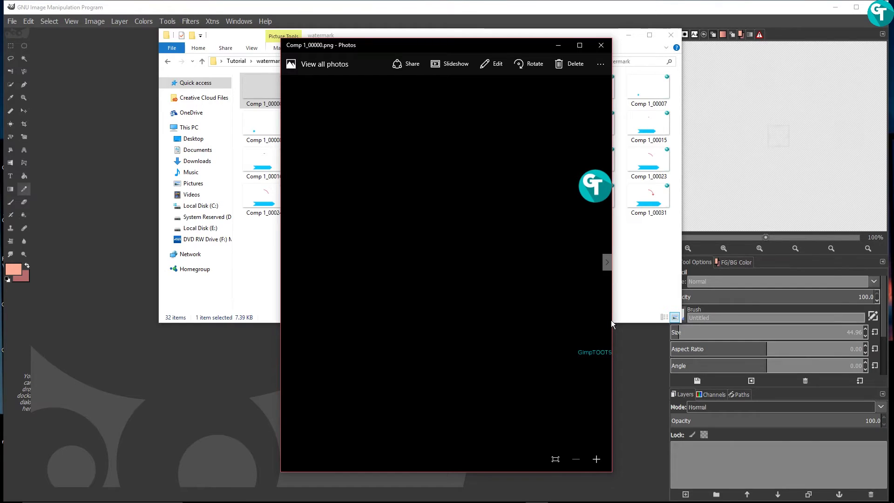
Widen Photos and step through the frames up to Comp 1_00017, checking the watermarks.
left_click_drag(611, 320, 661, 318)
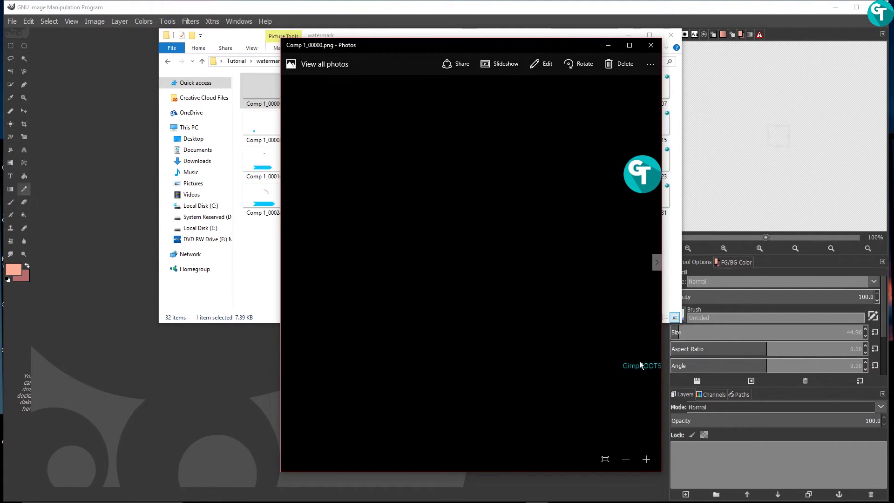
left_click(656, 262)
left_click(656, 262)
left_click(657, 264)
left_click(657, 264)
left_click(657, 263)
left_click(657, 264)
left_click(658, 263)
left_click(657, 263)
left_click(657, 263)
left_click(658, 263)
left_click(657, 264)
left_click(657, 264)
left_click(657, 263)
left_click(657, 263)
left_click(657, 264)
Close Photos and minimize the watermark folder window to reveal GIMP.
left_click(651, 46)
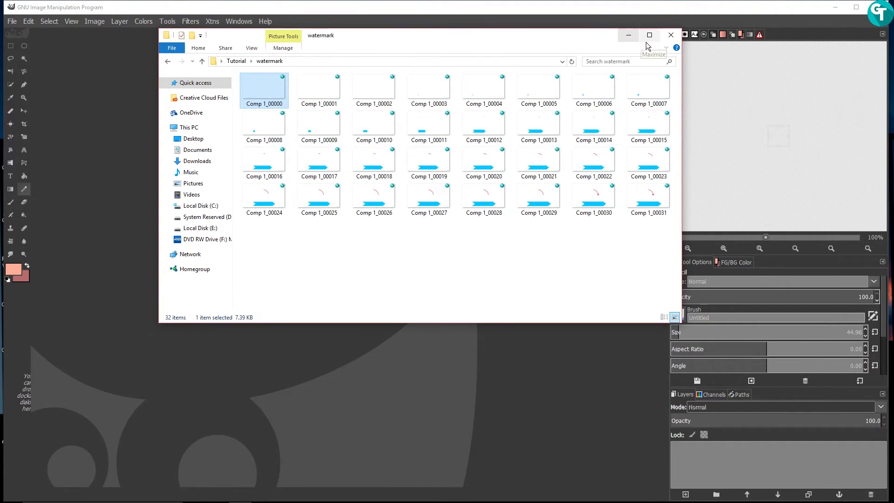
left_click(629, 37)
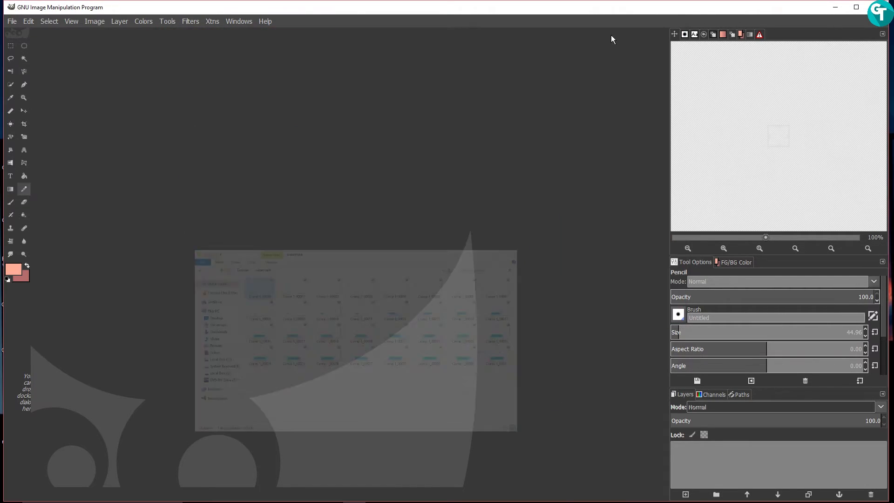
Switch to Chrome's BIMP GitHub tab and scroll to the 'For Mac OSX users' section.
key("alt+Tab")
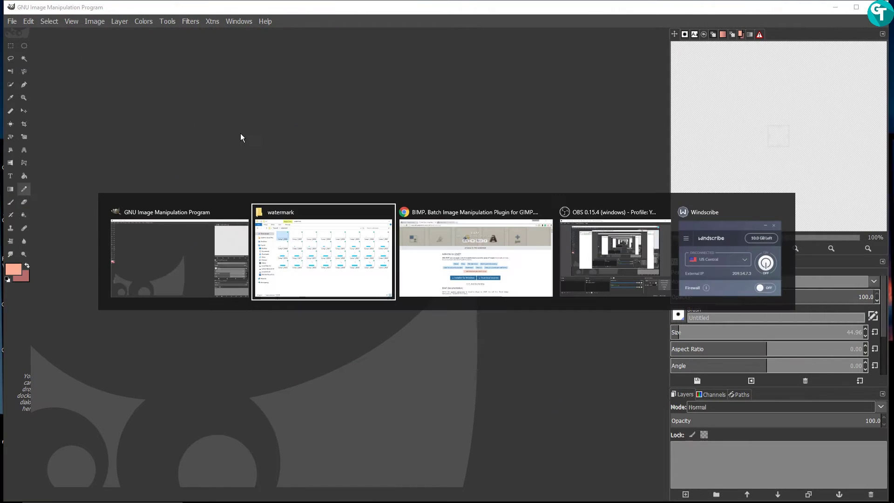
key("alt+Tab")
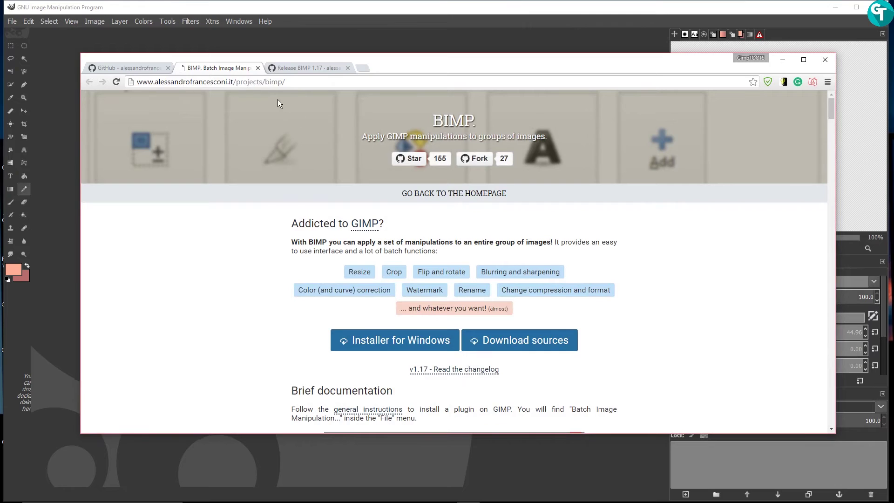
left_click(142, 67)
scroll(320, 255, "down", 10)
scroll(320, 255, "down", 5)
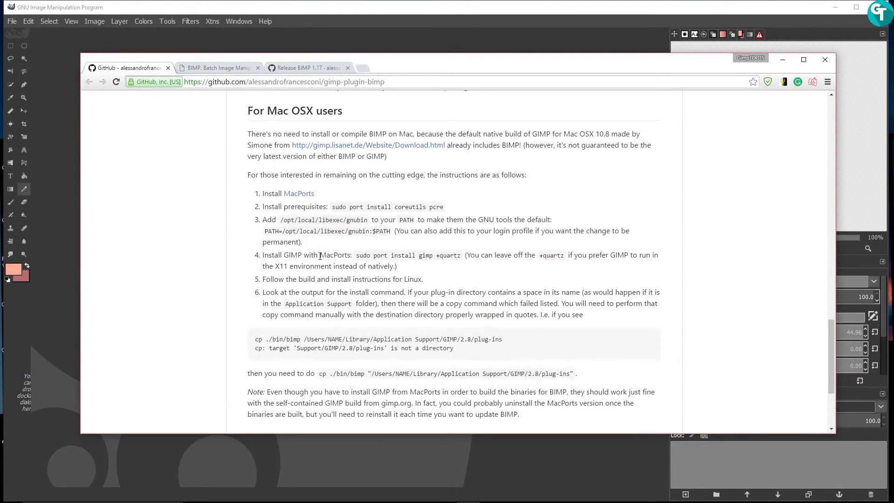
Open the GIMP on OS X link in a new tab and browse its per-version download sections.
middle_click(348, 147)
left_click(327, 67)
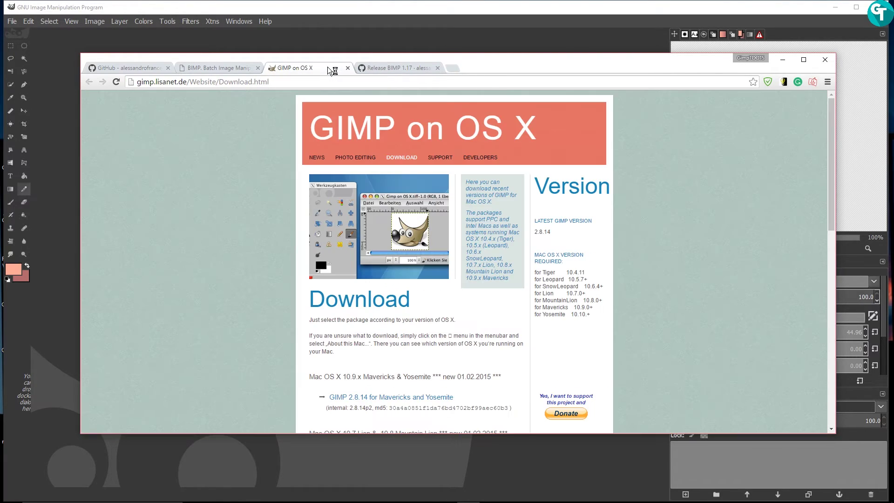
scroll(461, 196, "down", 5)
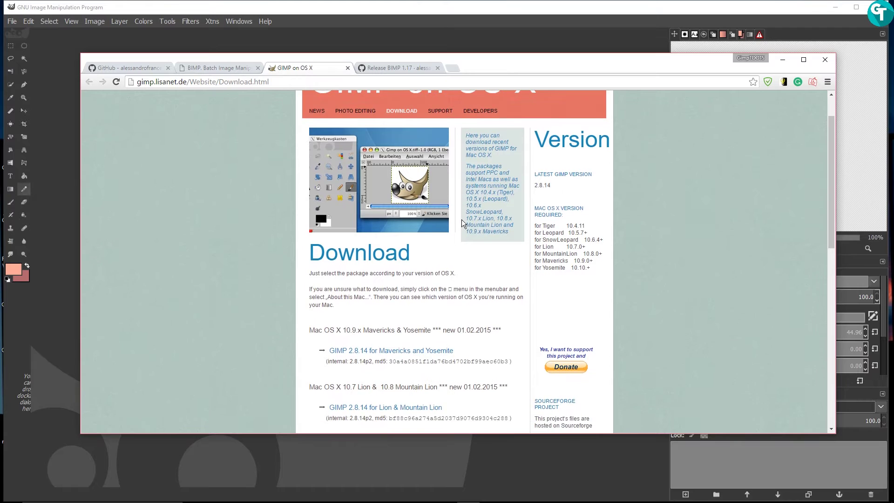
scroll(419, 226, "up", 2)
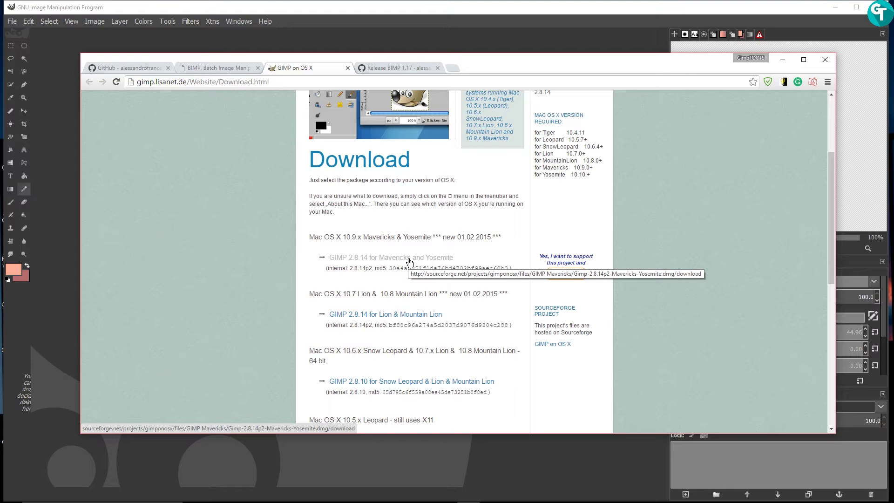
scroll(451, 272, "down", 1)
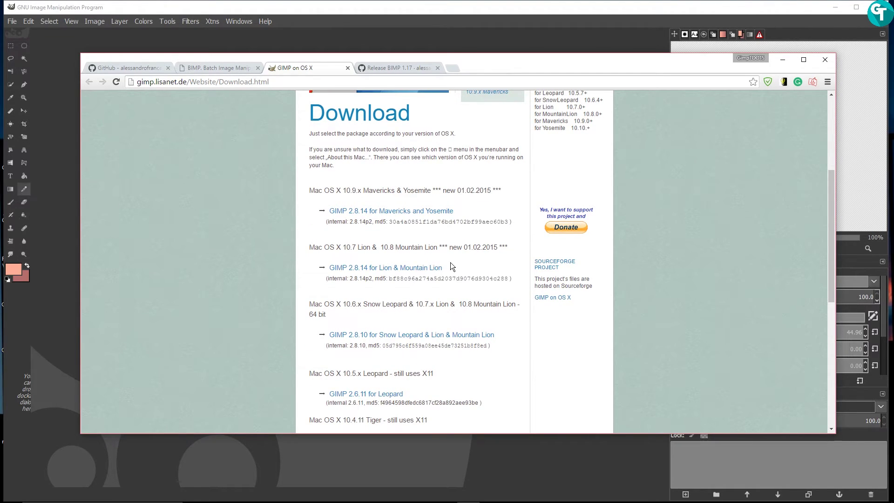
scroll(451, 265, "down", 2)
scroll(451, 265, "up", 5)
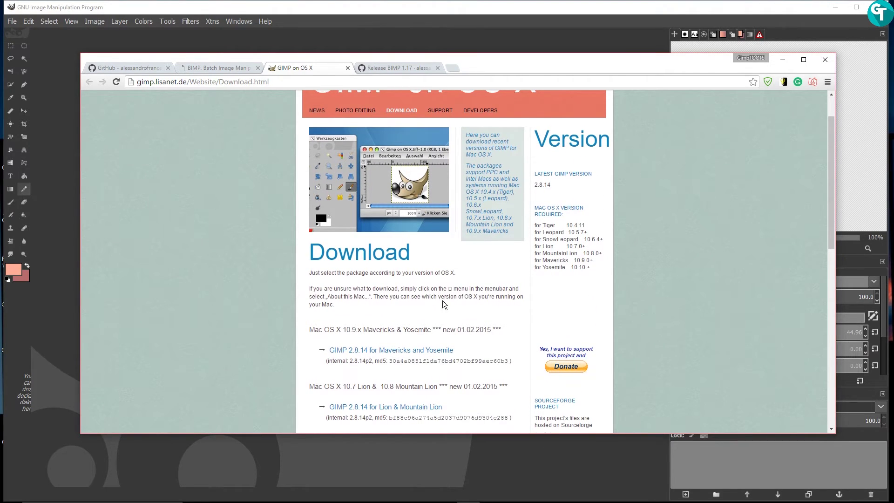
scroll(364, 269, "down", 3)
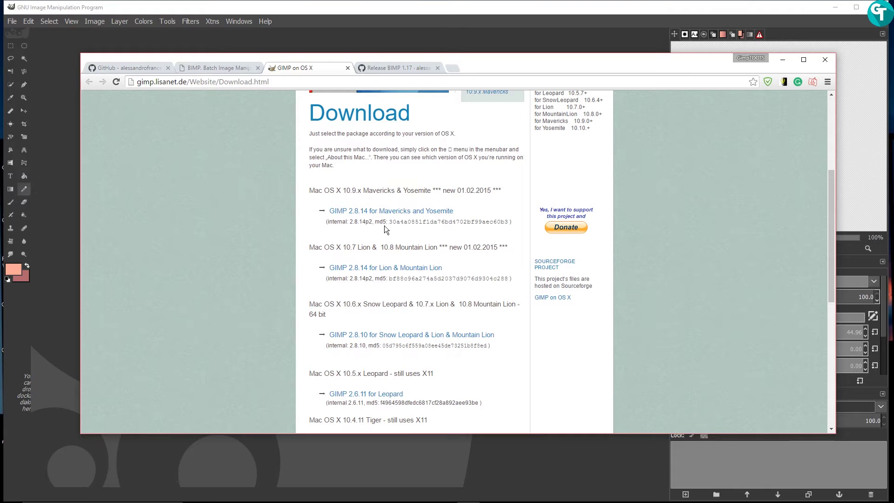
scroll(385, 229, "up", 4)
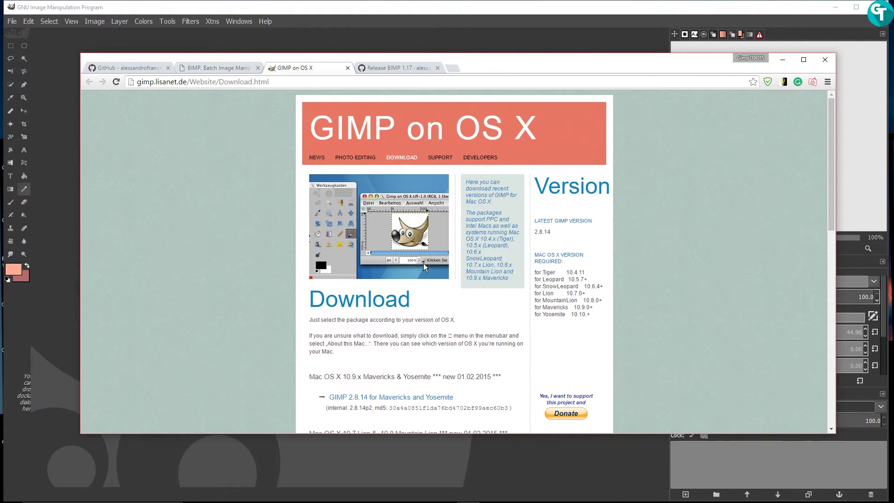
scroll(433, 294, "down", 3)
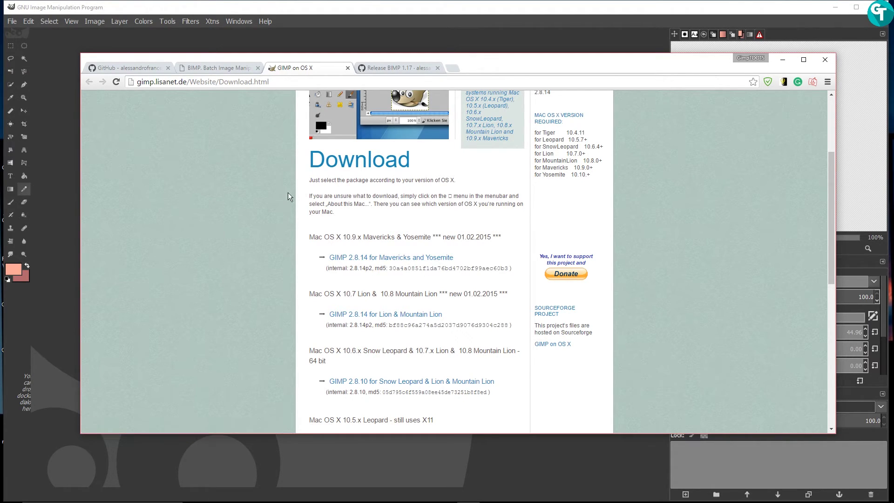
Scroll through the BIMP project page.
left_click(205, 65)
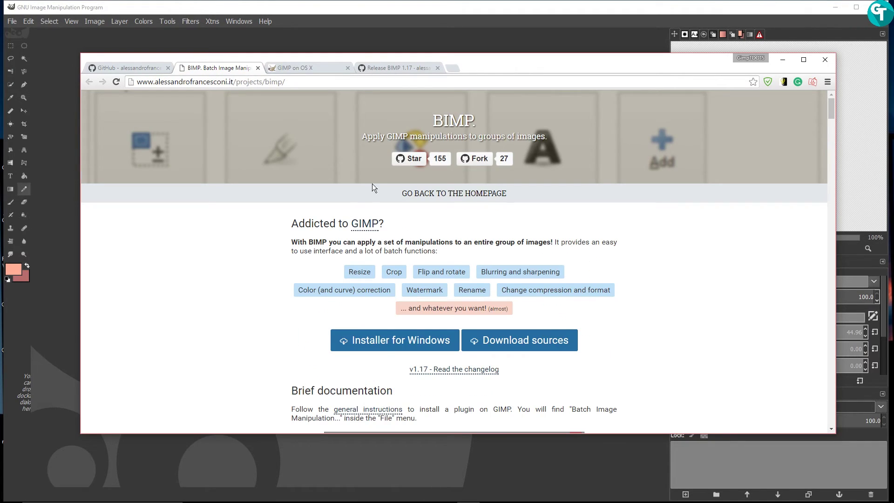
scroll(372, 181, "down", 20)
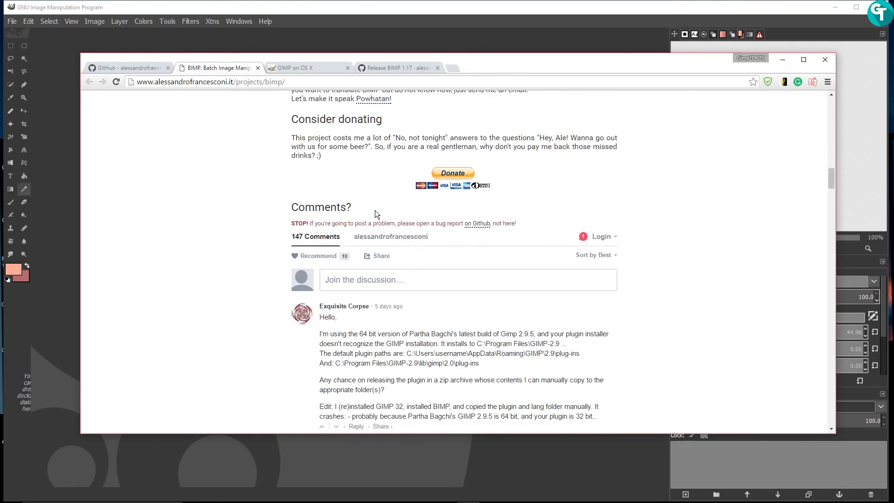
scroll(375, 210, "down", 5)
scroll(395, 255, "up", 10)
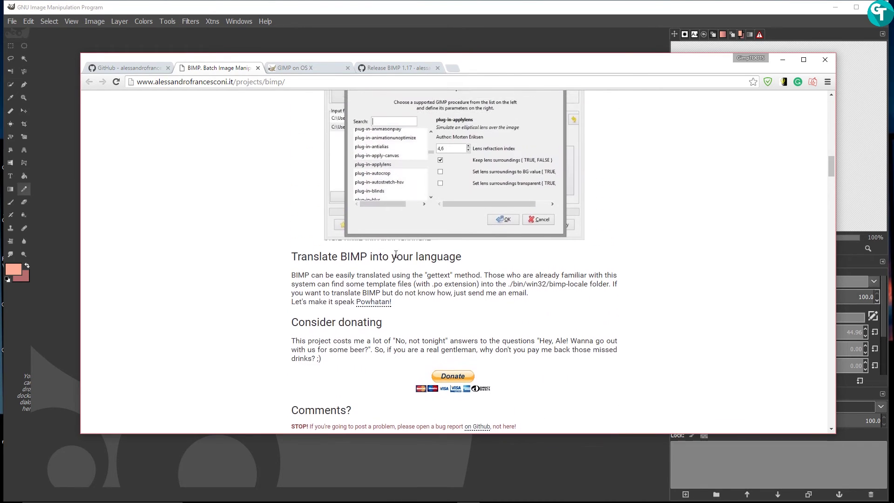
scroll(314, 225, "up", 8)
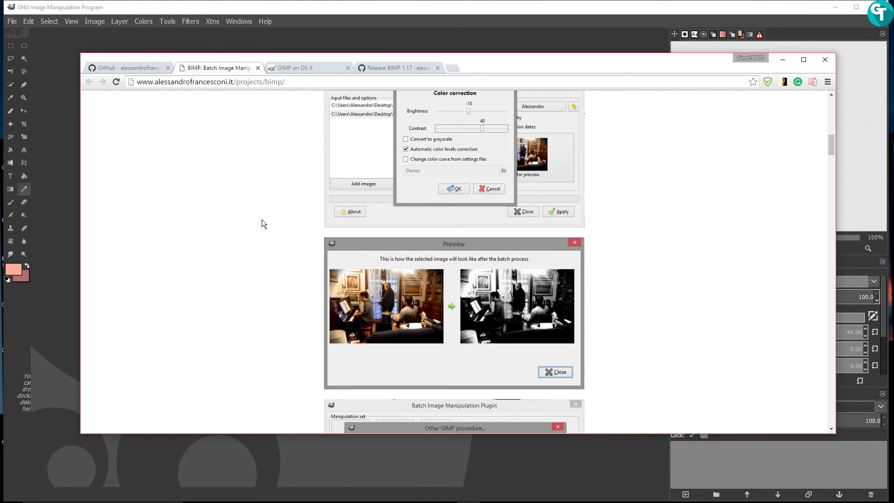
scroll(261, 219, "up", 10)
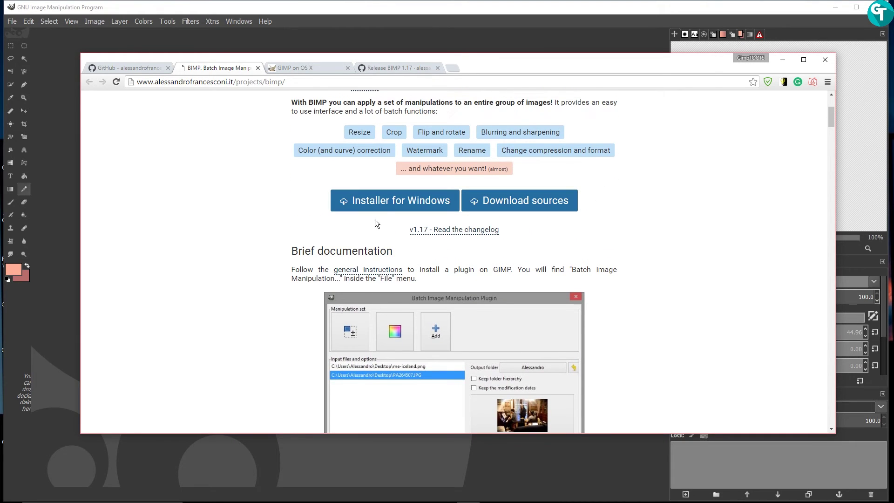
scroll(403, 259, "down", 4)
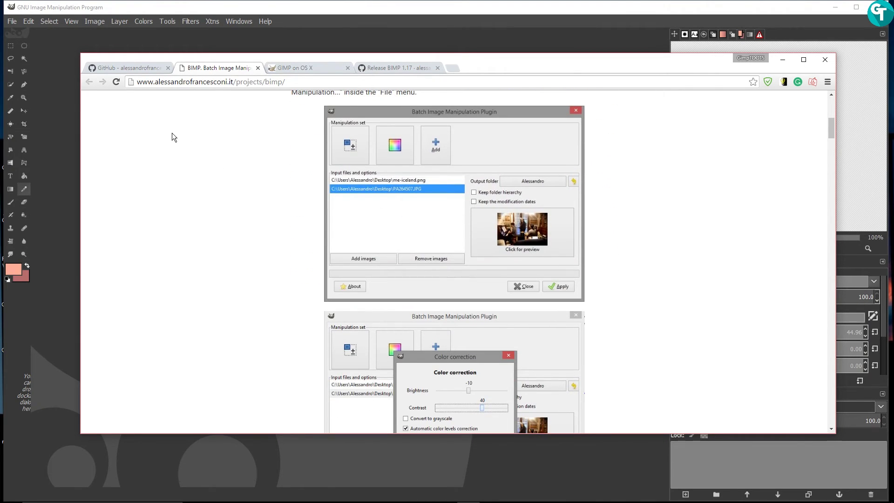
Review the Mac OSX install notes on the BIMP GitHub page.
left_click(129, 68)
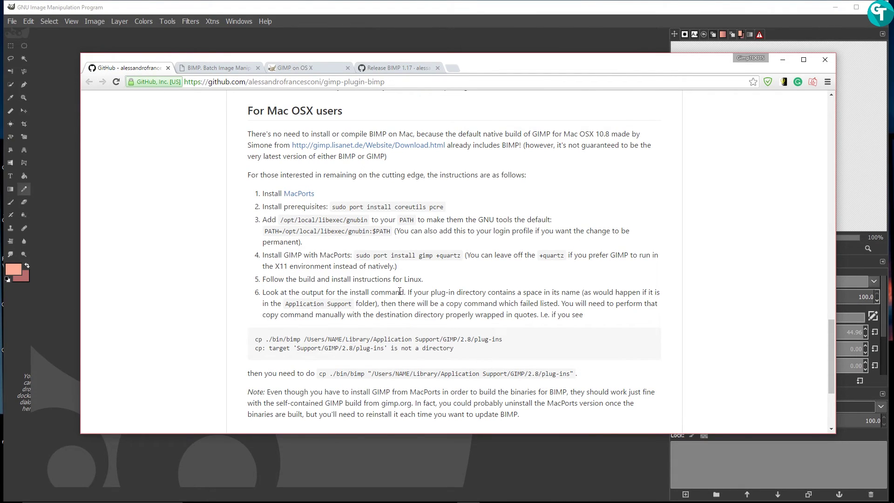
scroll(344, 267, "down", 2)
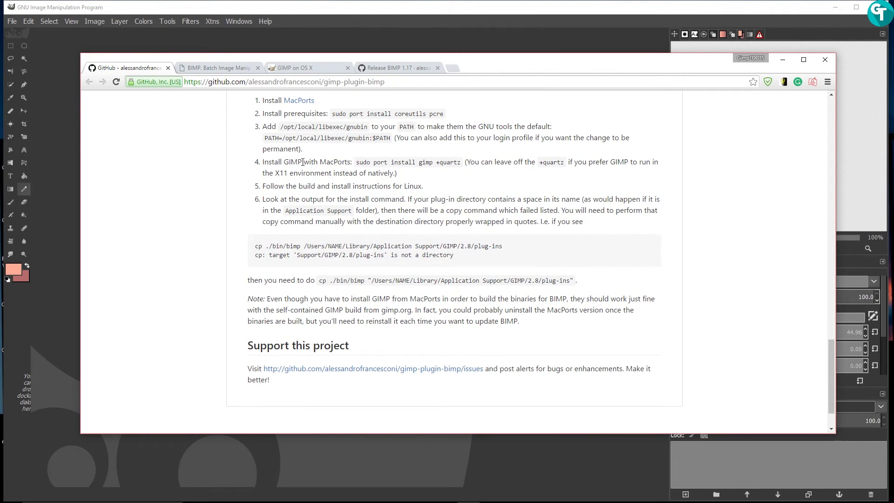
scroll(447, 168, "down", 1)
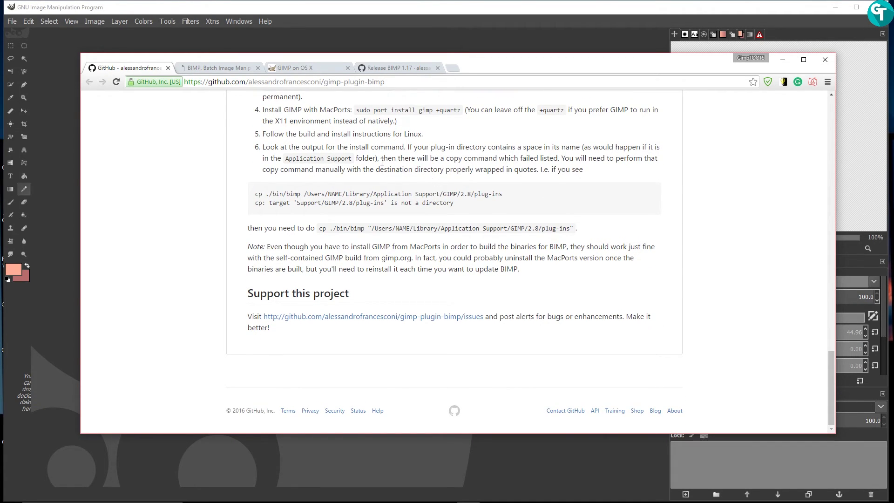
scroll(255, 141, "up", 5)
Go back to the BIMP project page and scroll to its download options.
left_click(205, 68)
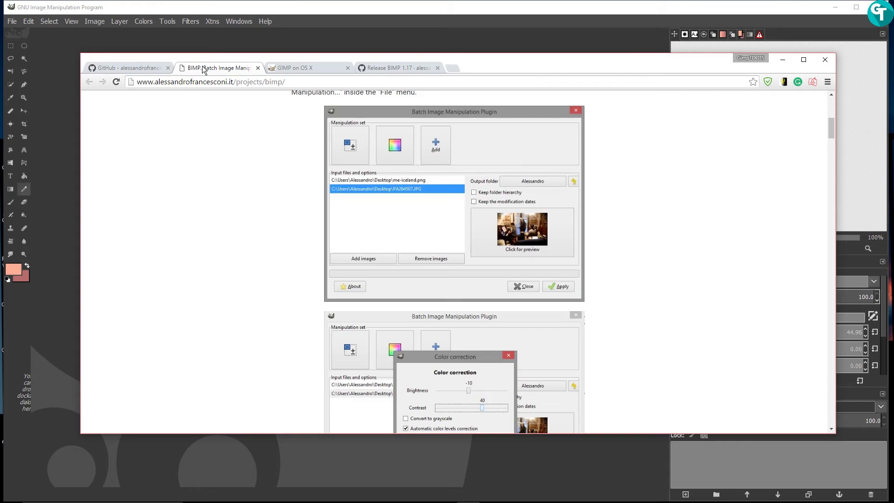
scroll(420, 225, "up", 4)
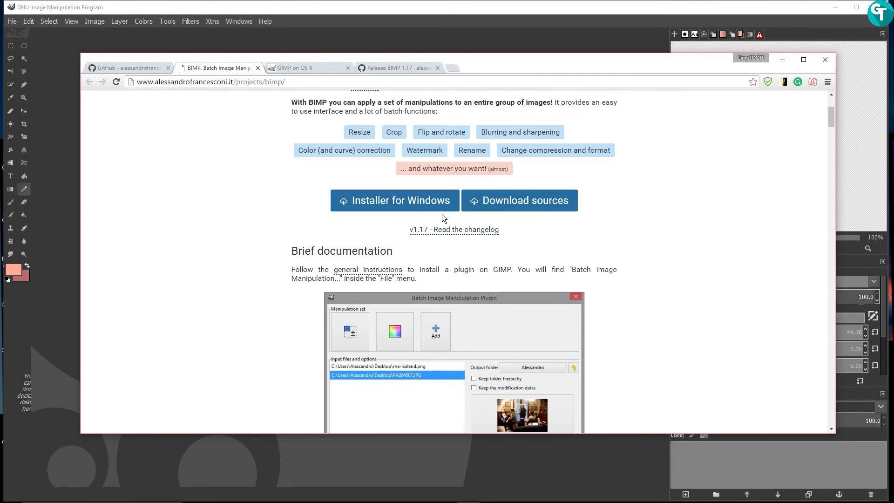
scroll(716, 188, "up", 2)
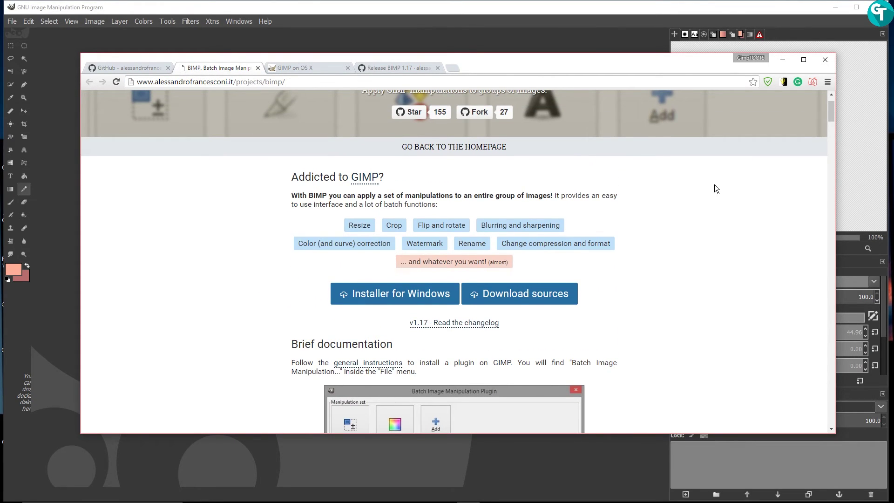
scroll(655, 169, "up", 1)
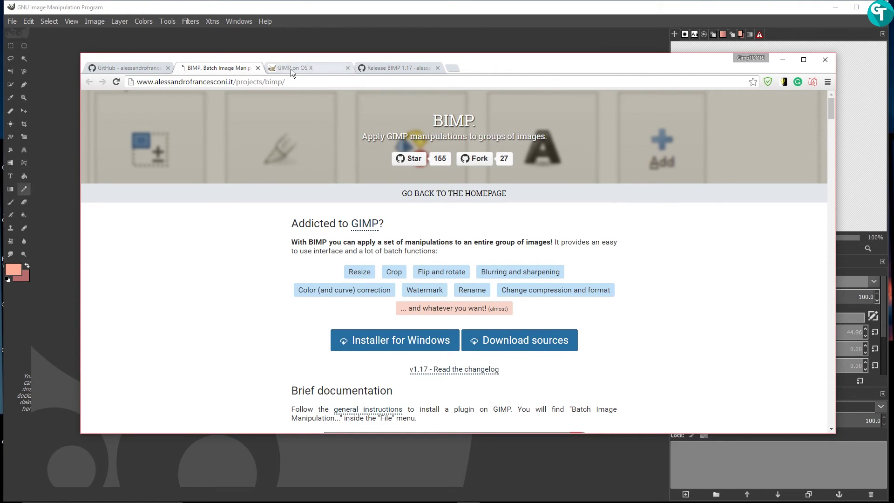
scroll(366, 192, "down", 3)
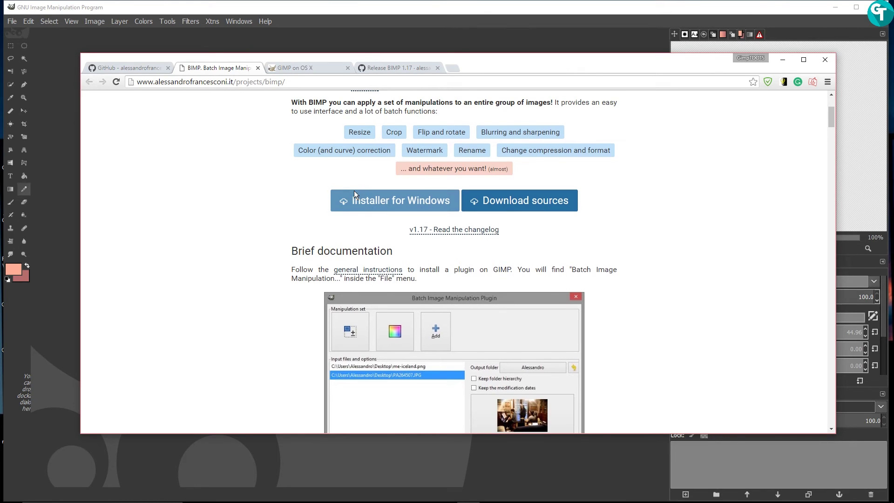
scroll(354, 191, "down", 4)
Scroll through the GIMP on OS X download links and back up, then bring GIMP forward.
left_click(302, 67)
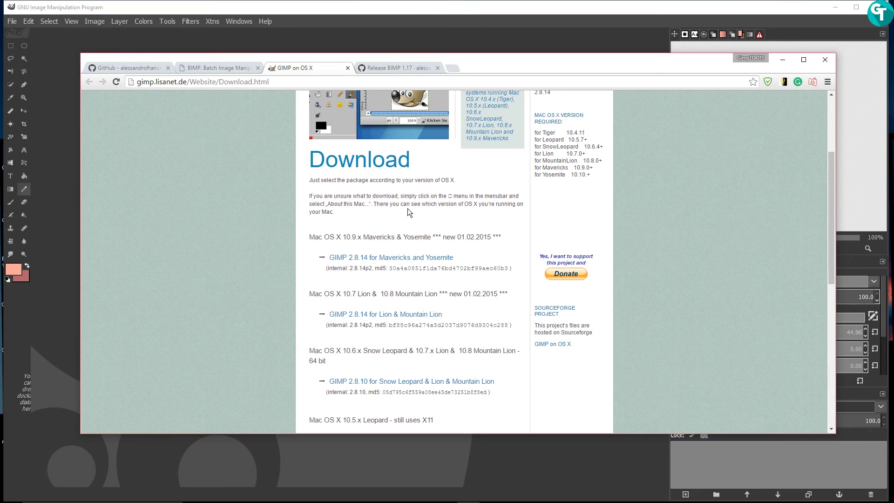
scroll(366, 234, "down", 2)
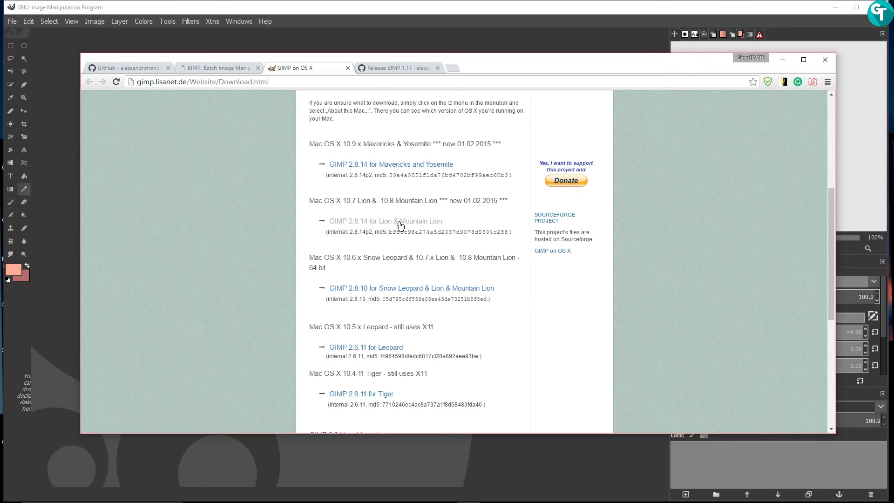
scroll(400, 227, "down", 1)
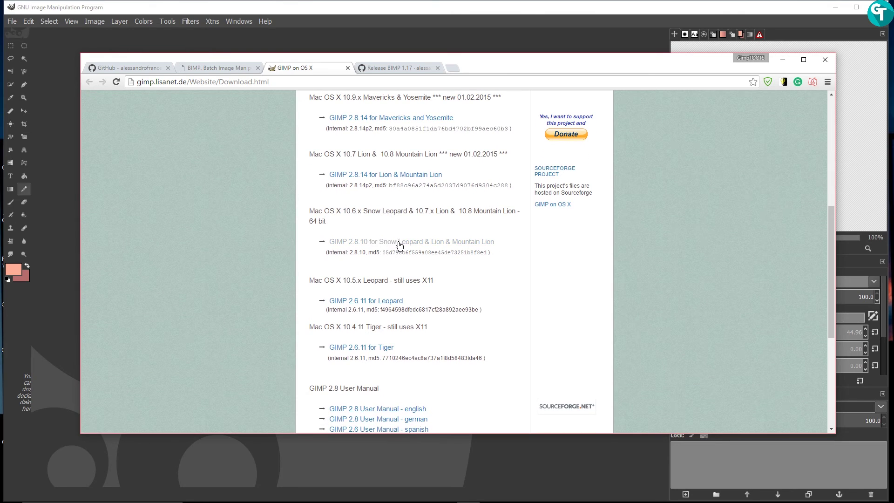
scroll(419, 198, "down", 2)
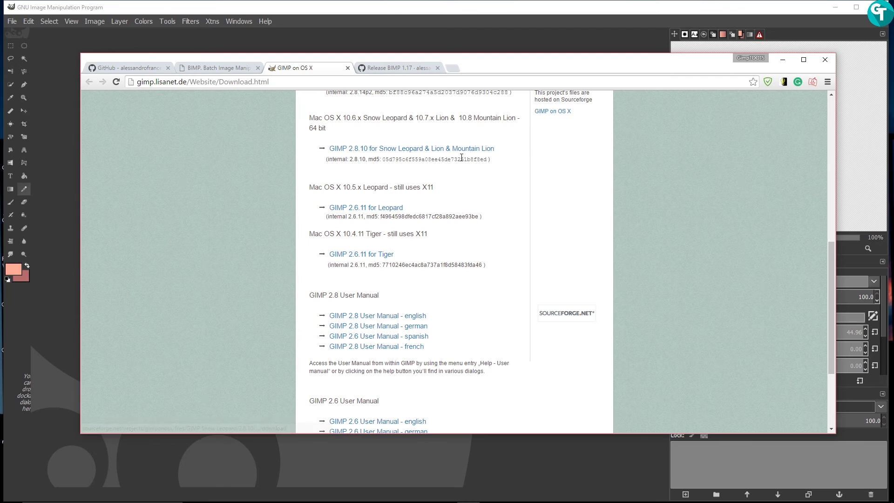
scroll(335, 187, "up", 3)
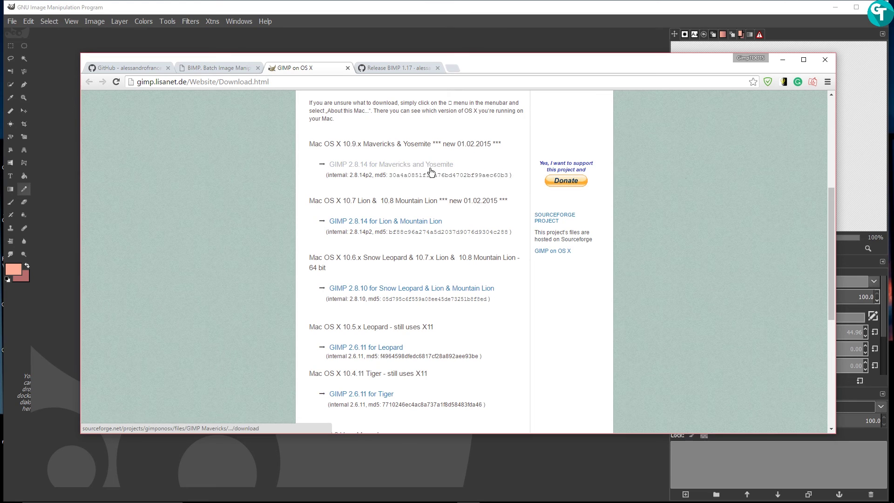
scroll(421, 180, "up", 1)
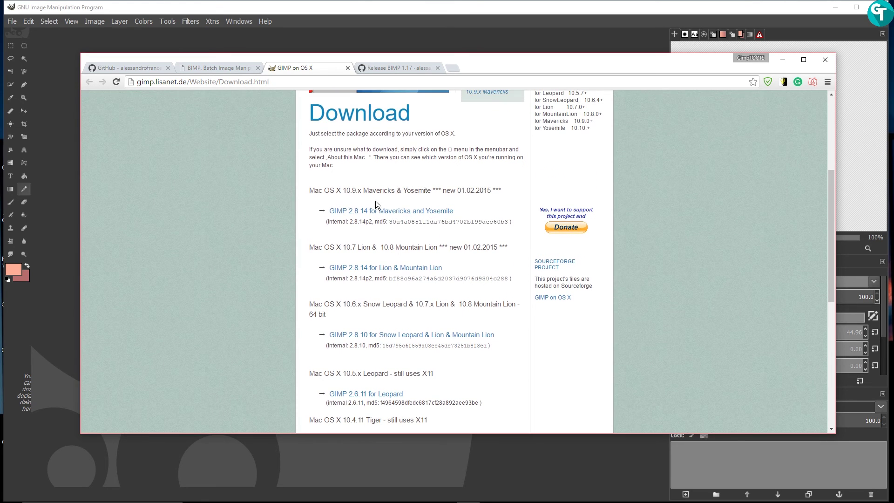
scroll(385, 224, "up", 4)
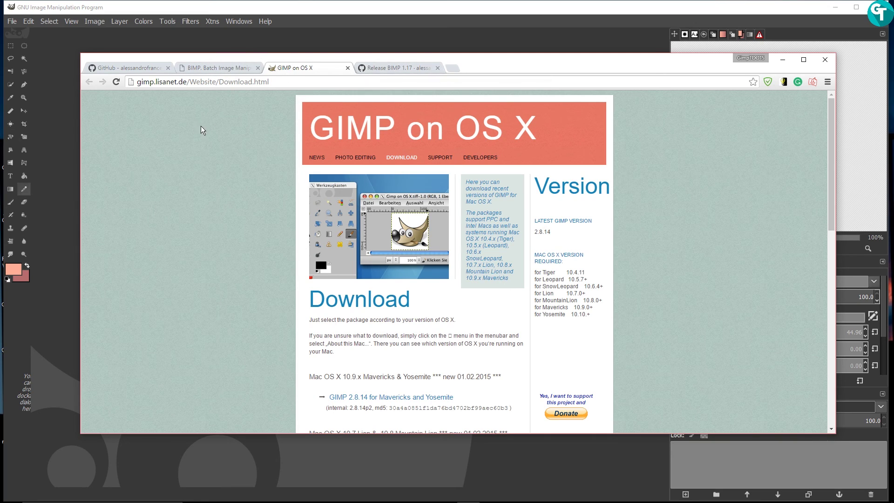
left_click(48, 72)
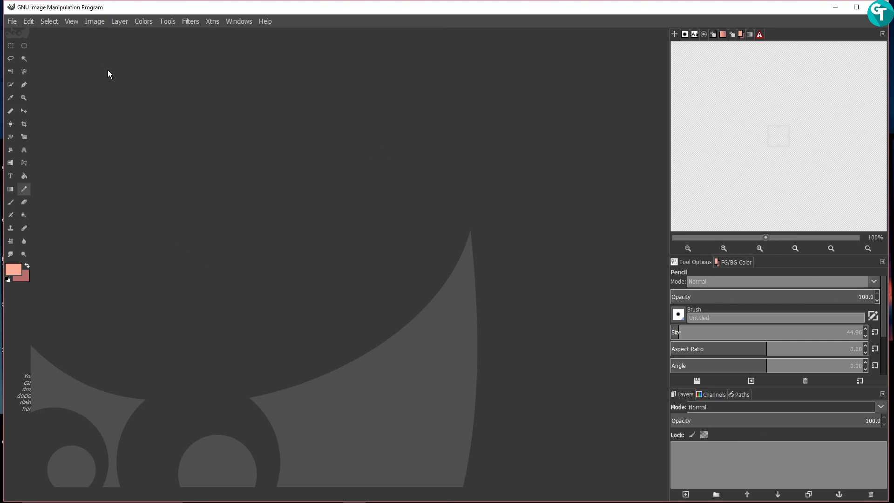
left_click(11, 22)
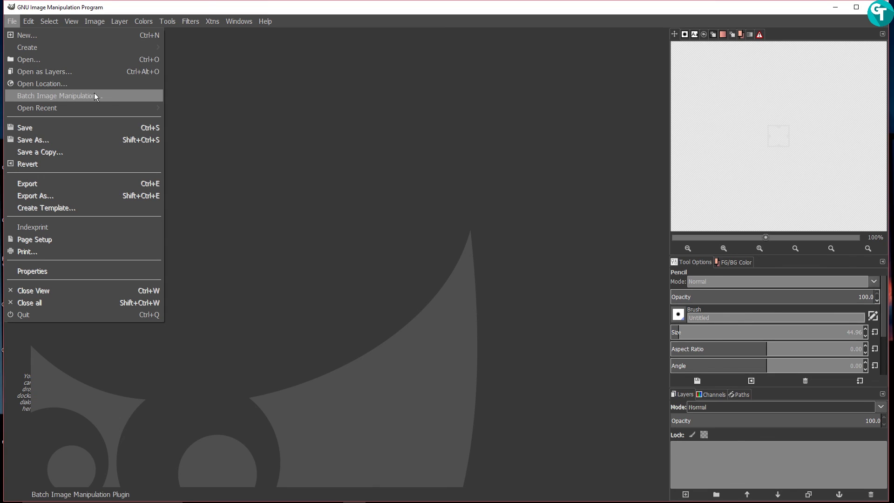
left_click(350, 131)
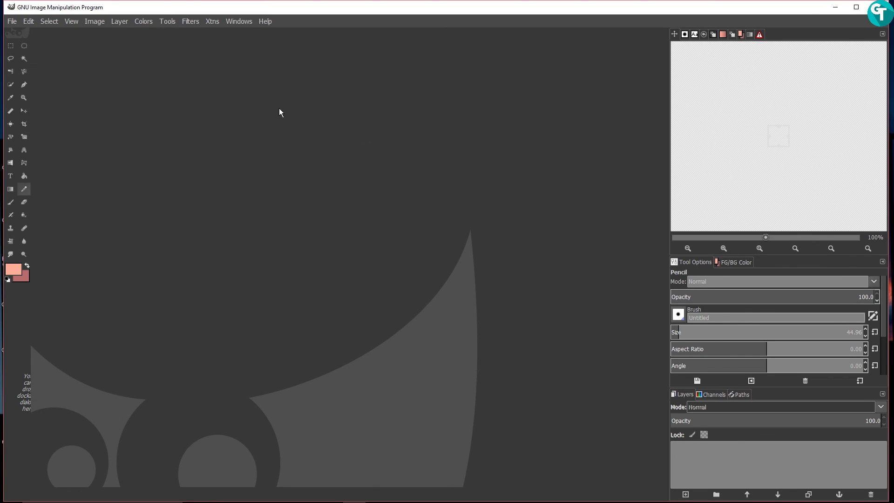